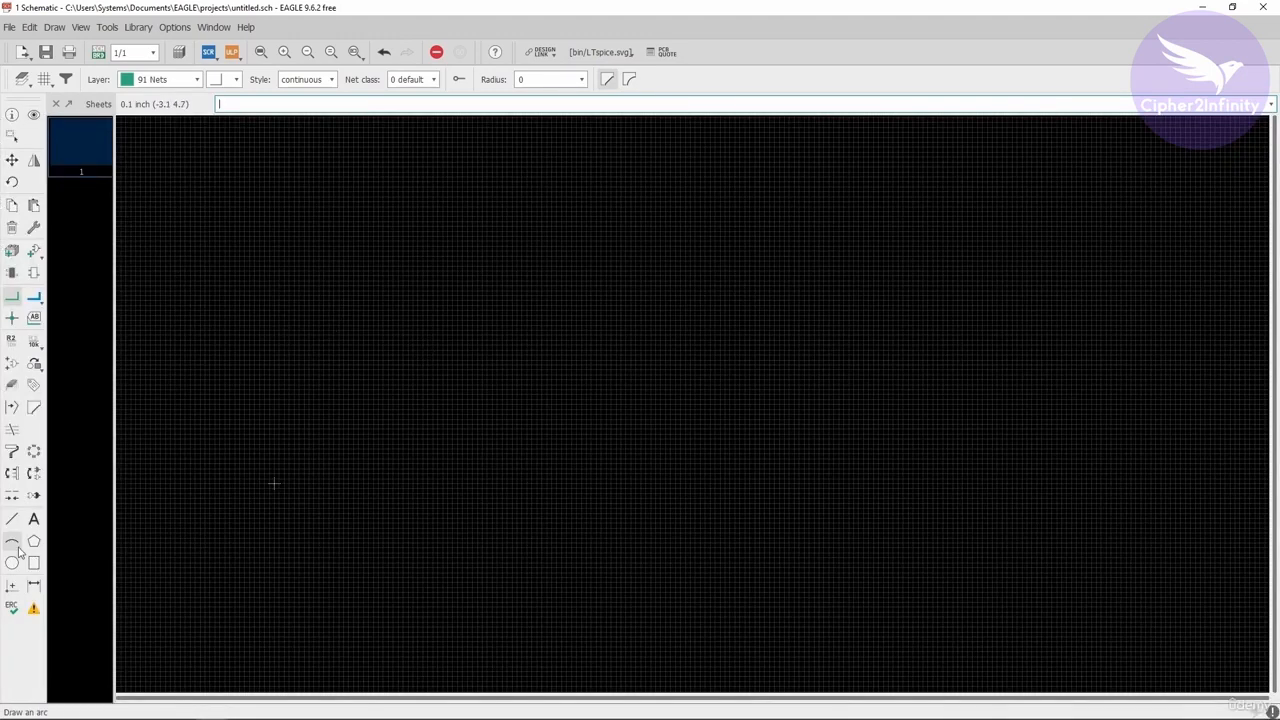
Open the component library list for adding parts and look through the available libraries, including 19inch, 41xx and the connector libraries.
{"action": "left_click", "coordinate": [33, 252]}
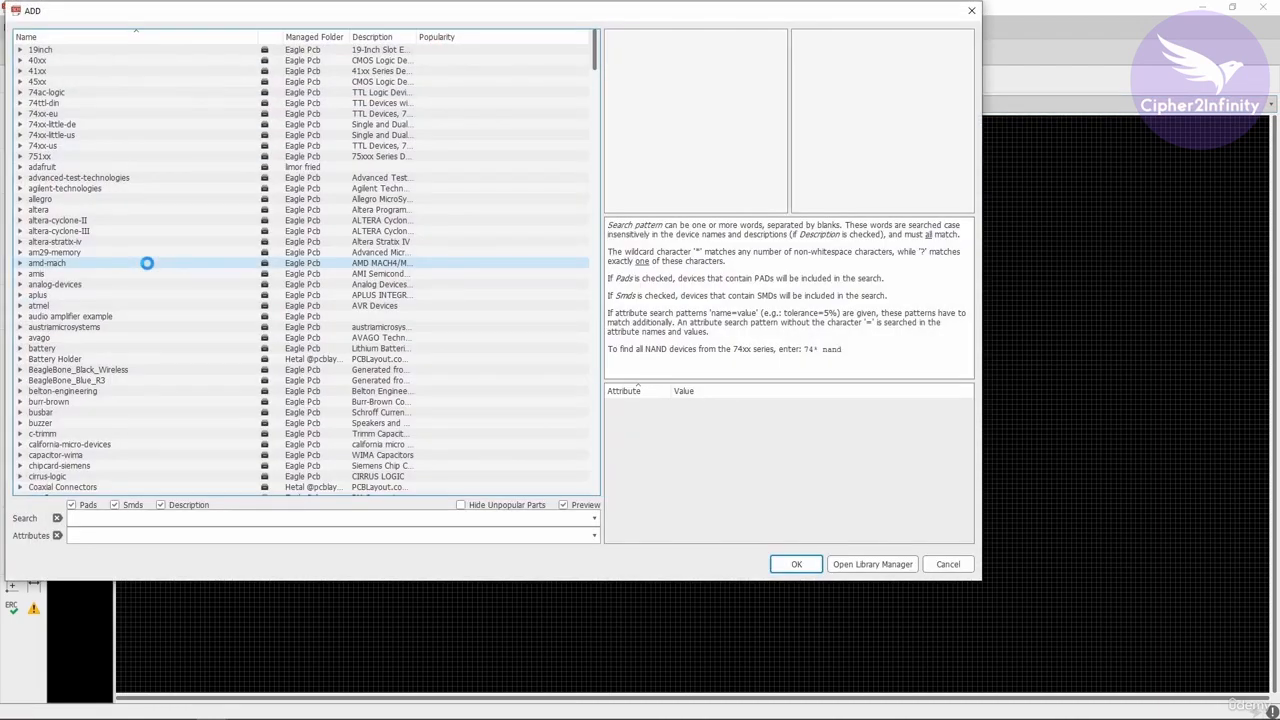
{"action": "left_click_drag", "start_coordinate": [226, 18], "coordinate": [365, 107]}
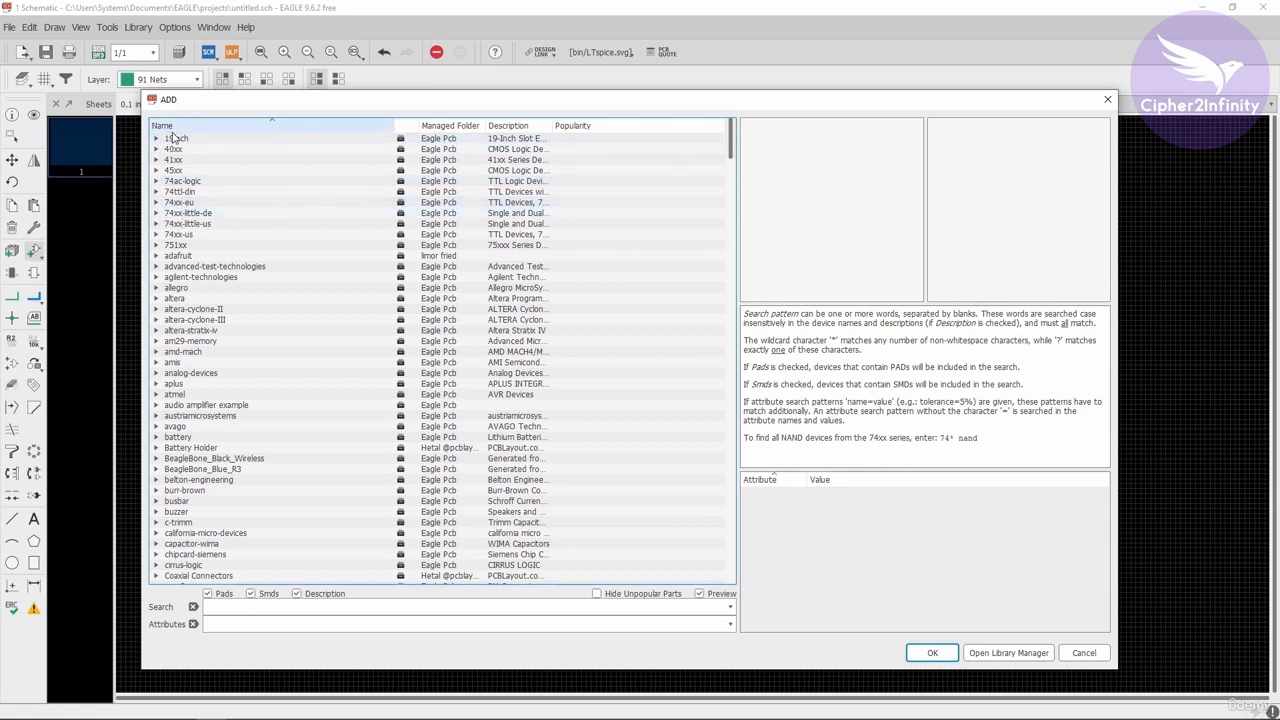
{"action": "left_click", "coordinate": [213, 152]}
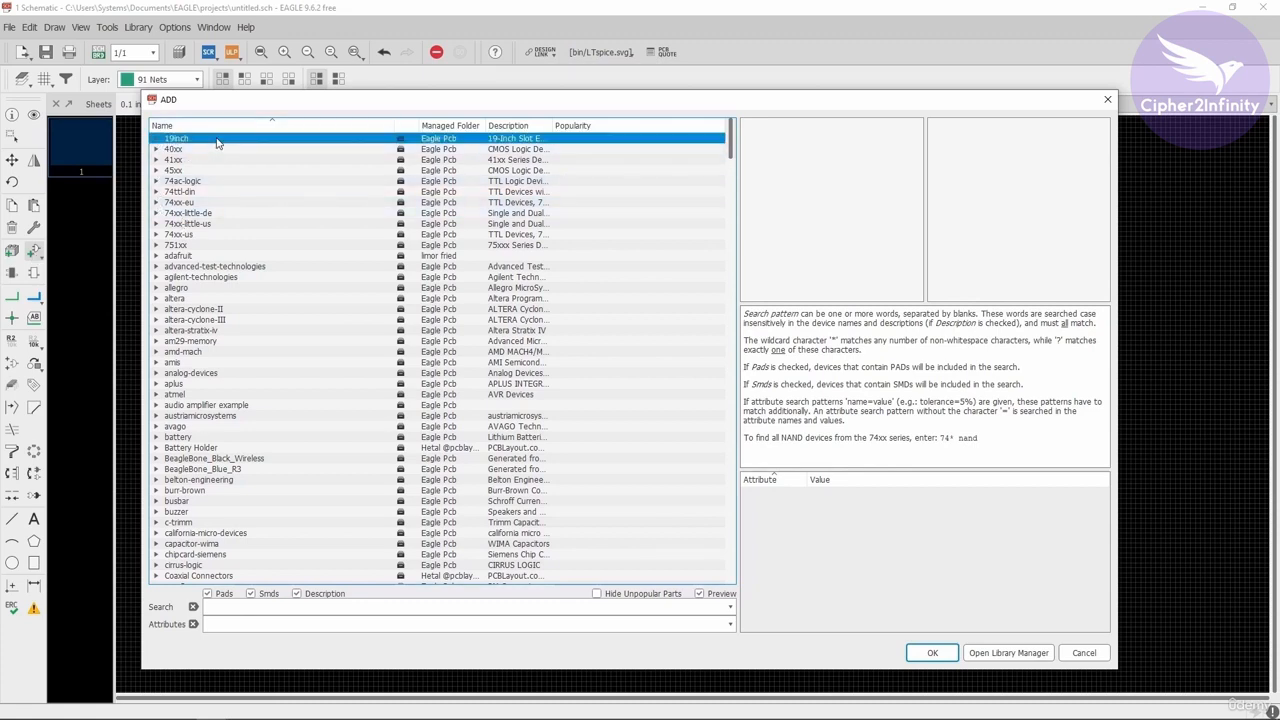
{"action": "left_click", "coordinate": [215, 161]}
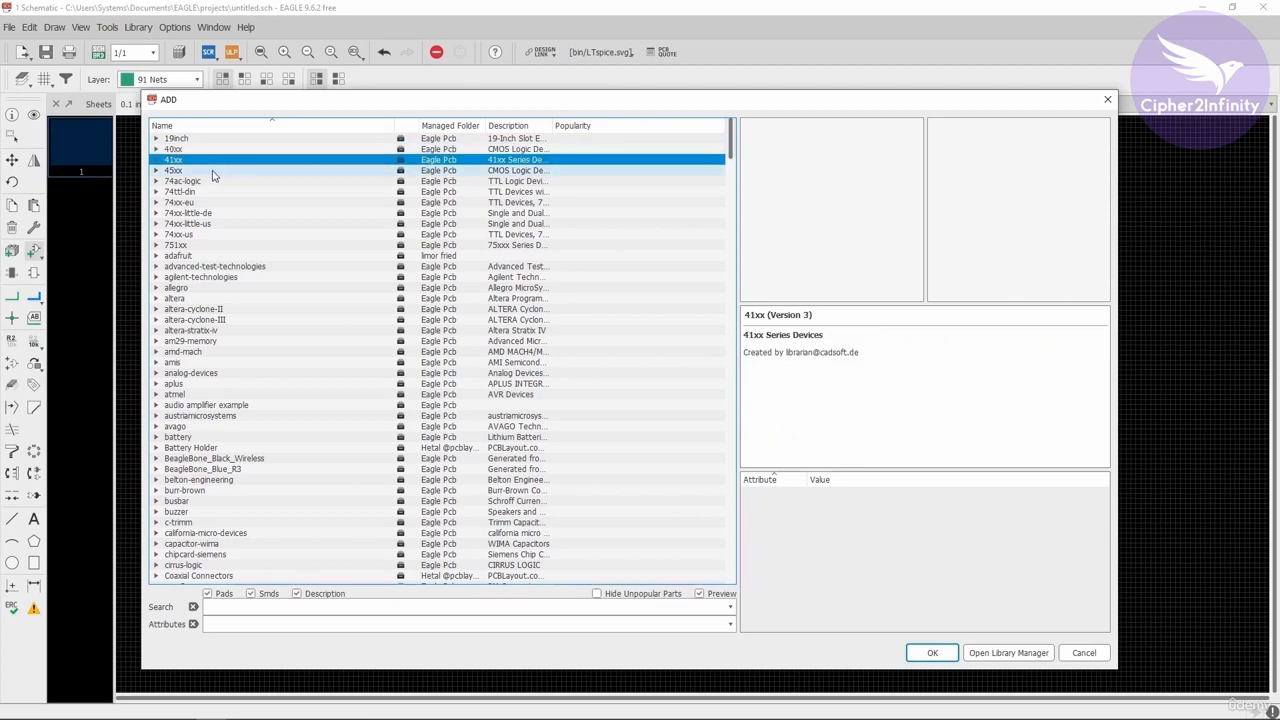
{"action": "scroll", "coordinate": [224, 322], "scroll_direction": "down", "scroll_amount": 2}
{"action": "scroll", "coordinate": [224, 322], "scroll_direction": "down", "scroll_amount": 11}
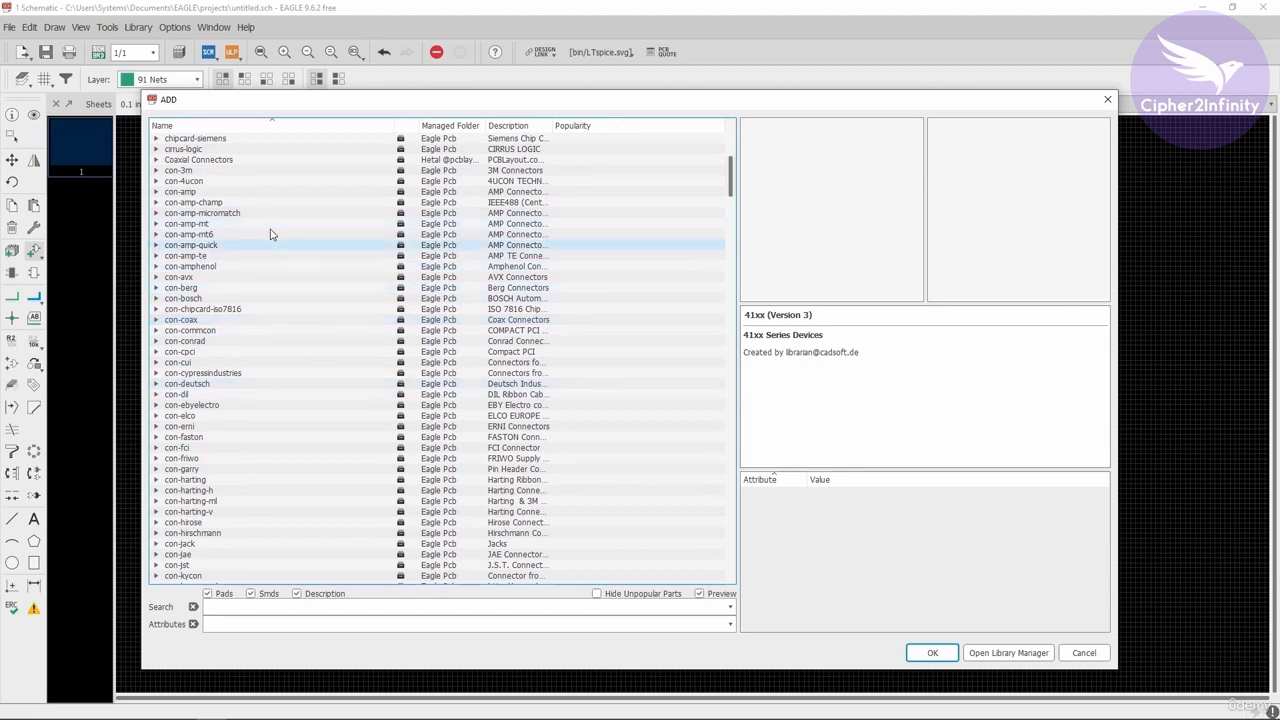
{"action": "scroll", "coordinate": [306, 257], "scroll_direction": "down", "scroll_amount": 8}
{"action": "scroll", "coordinate": [322, 245], "scroll_direction": "down", "scroll_amount": 15}
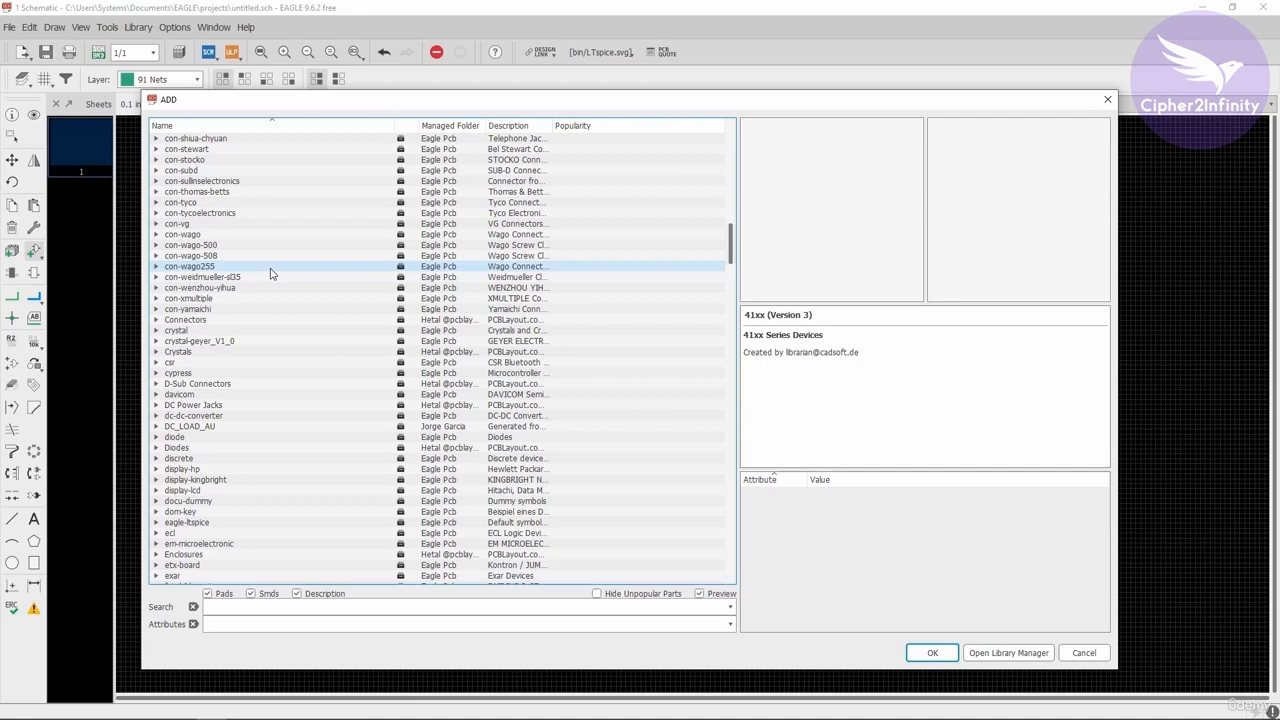
{"action": "scroll", "coordinate": [317, 286], "scroll_direction": "up", "scroll_amount": 9}
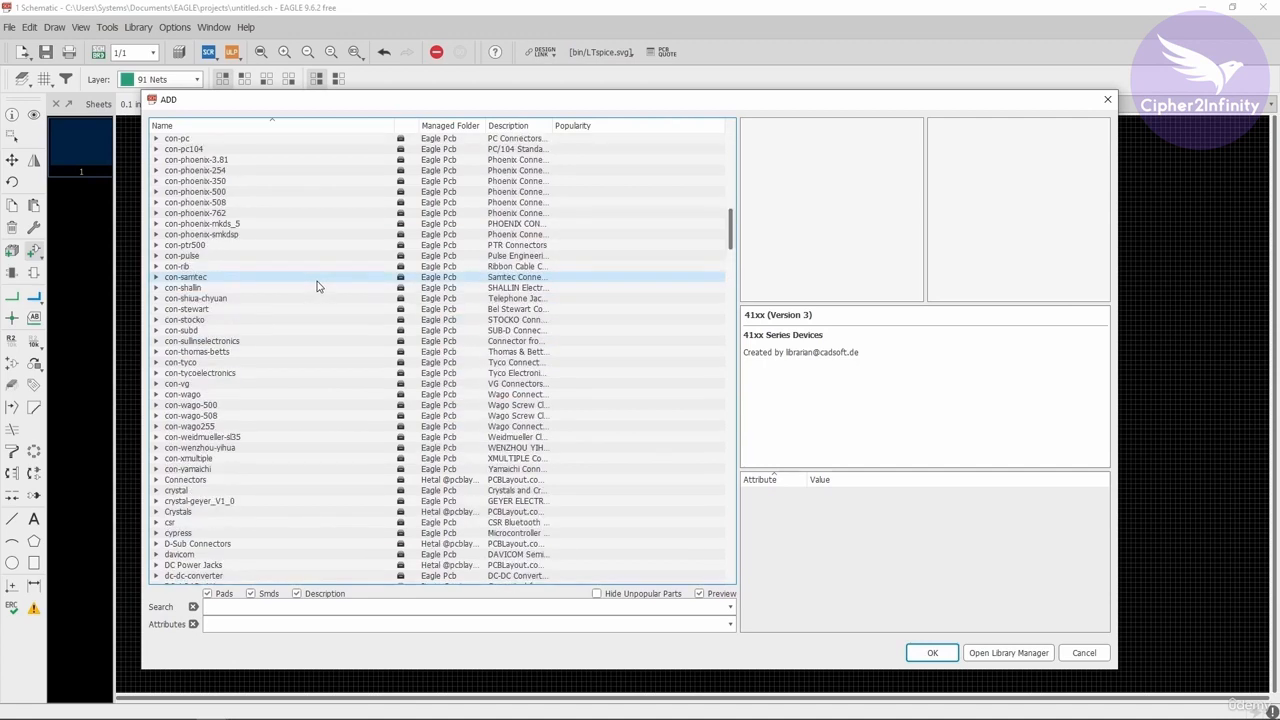
{"action": "scroll", "coordinate": [317, 286], "scroll_direction": "up", "scroll_amount": 12}
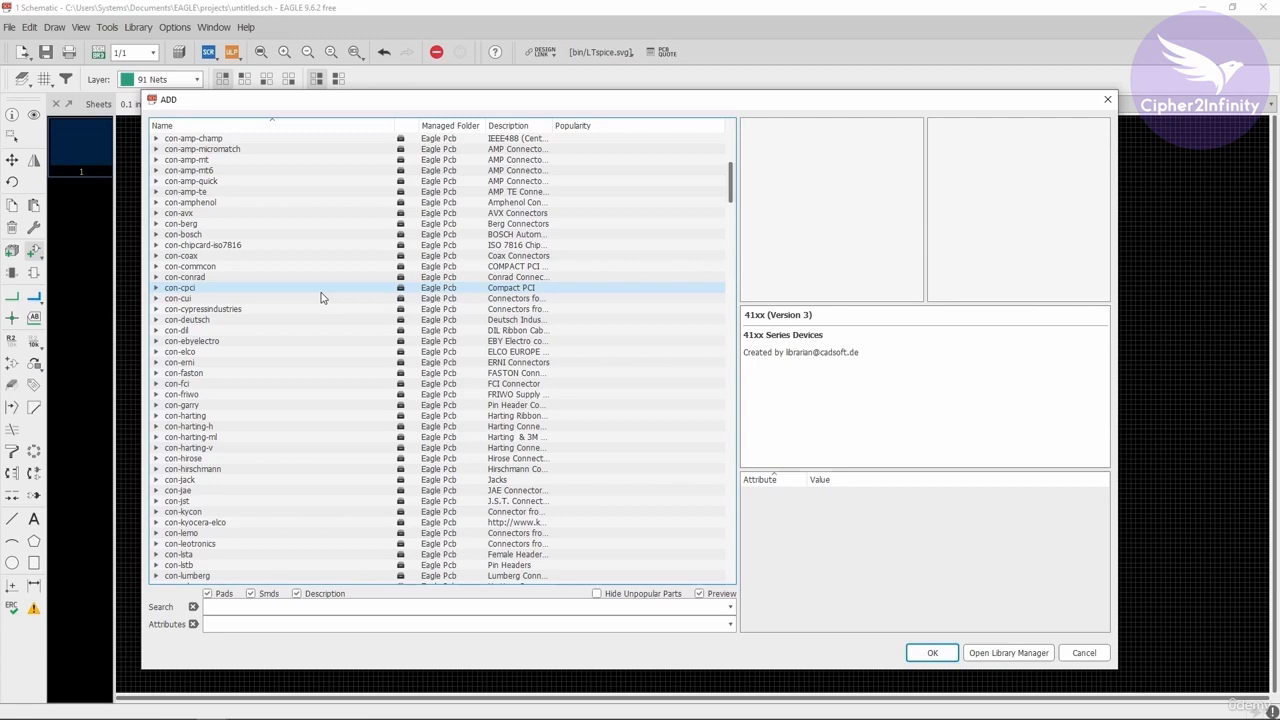
{"action": "left_click", "coordinate": [236, 607]}
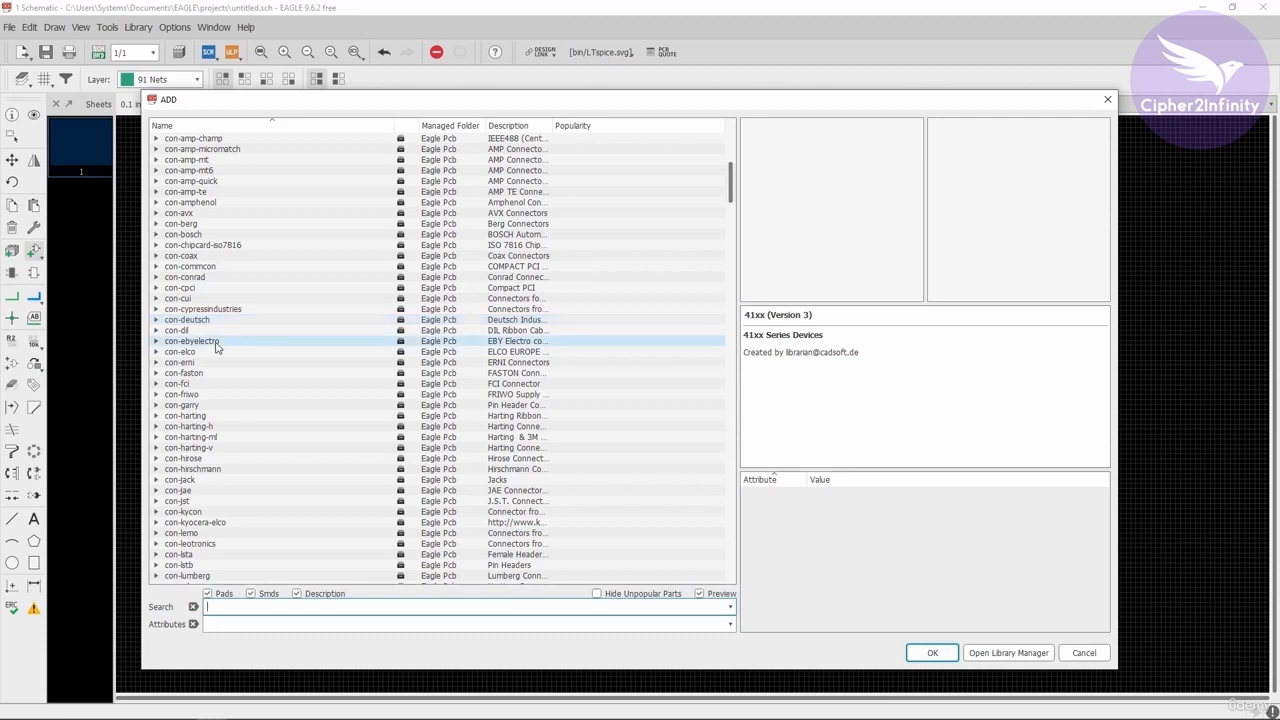
Expand the IC library and select the NE555DR timer as the part to add.
{"action": "scroll", "coordinate": [216, 345], "scroll_direction": "down", "scroll_amount": 3}
{"action": "scroll", "coordinate": [216, 345], "scroll_direction": "down", "scroll_amount": 13}
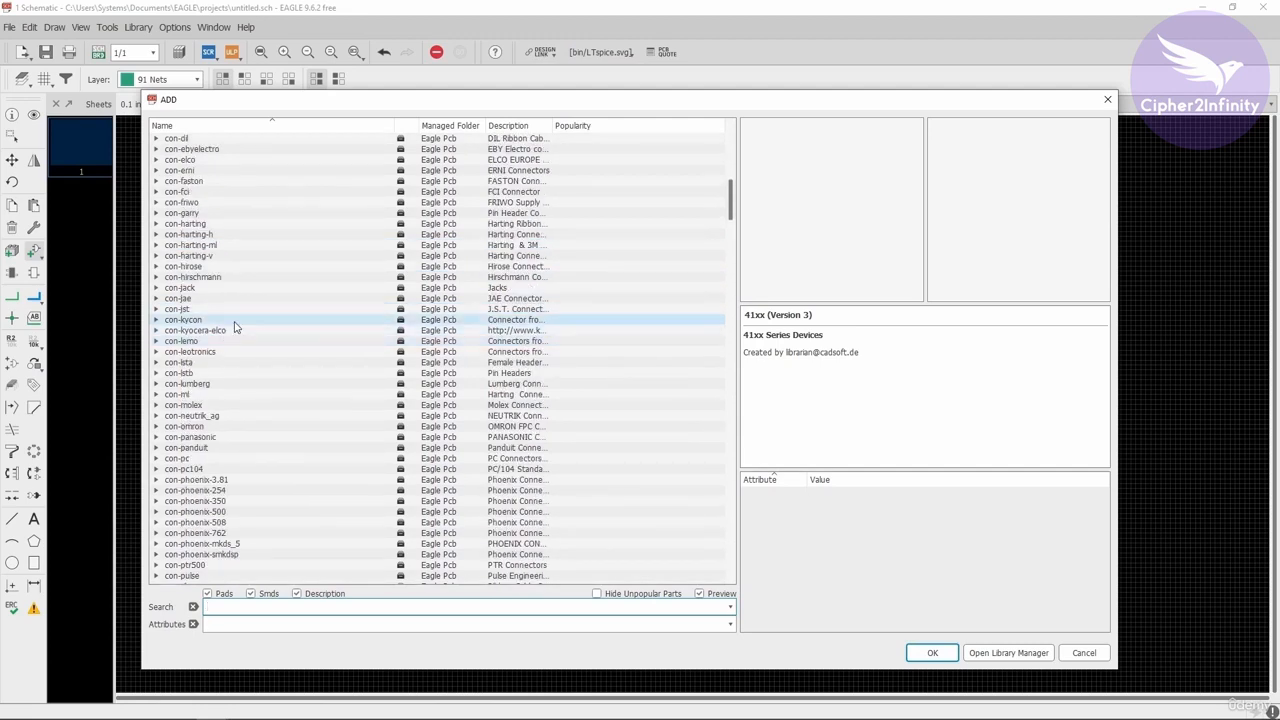
{"action": "scroll", "coordinate": [236, 326], "scroll_direction": "down", "scroll_amount": 8}
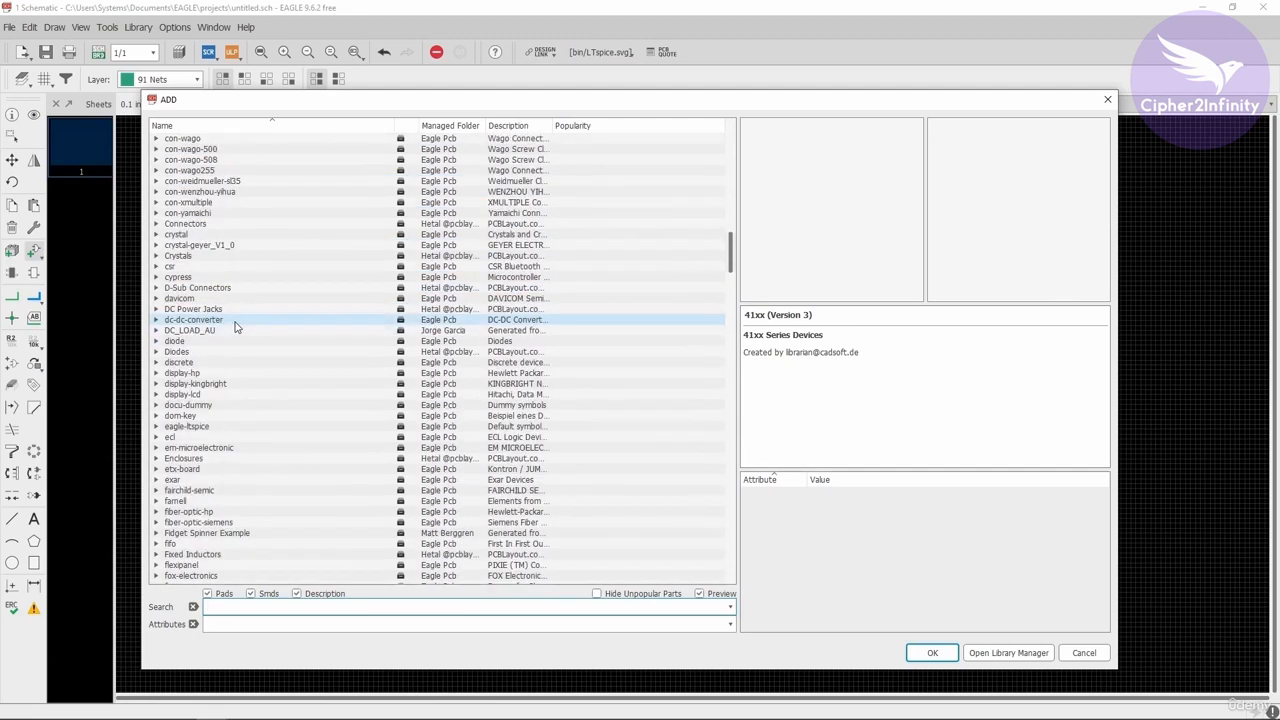
{"action": "scroll", "coordinate": [236, 326], "scroll_direction": "down", "scroll_amount": 8}
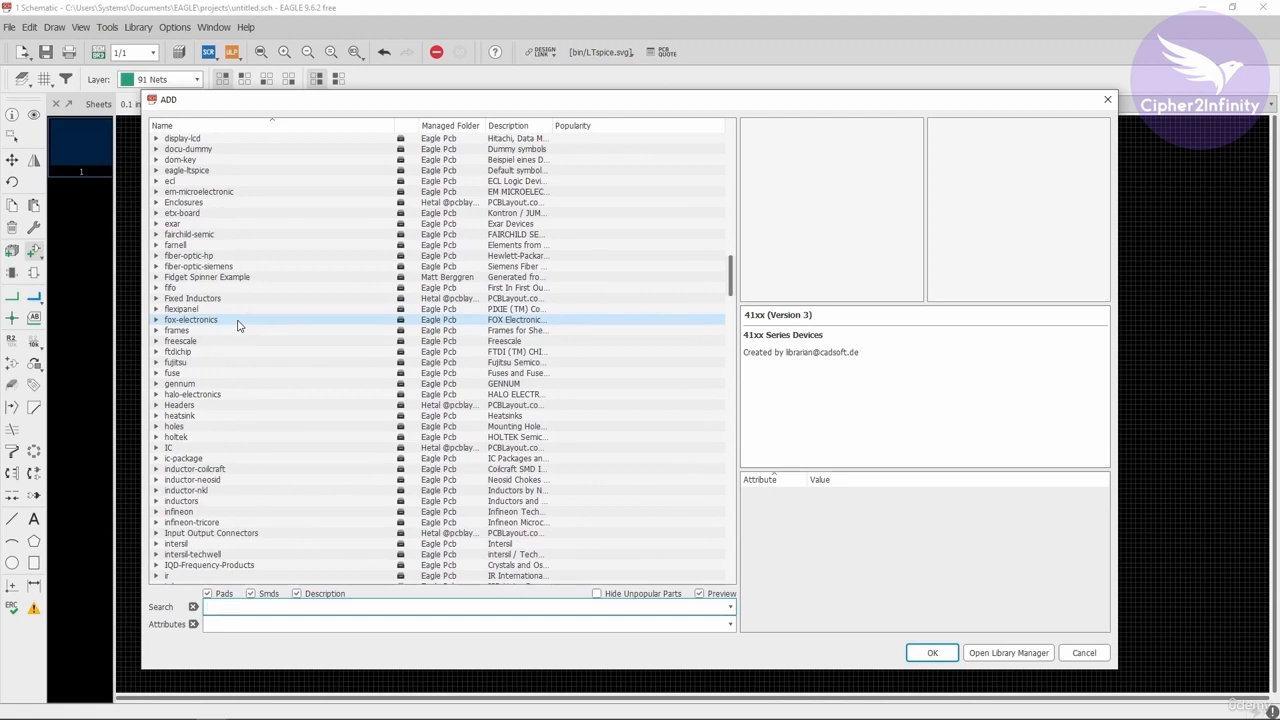
{"action": "scroll", "coordinate": [237, 325], "scroll_direction": "down", "scroll_amount": 7}
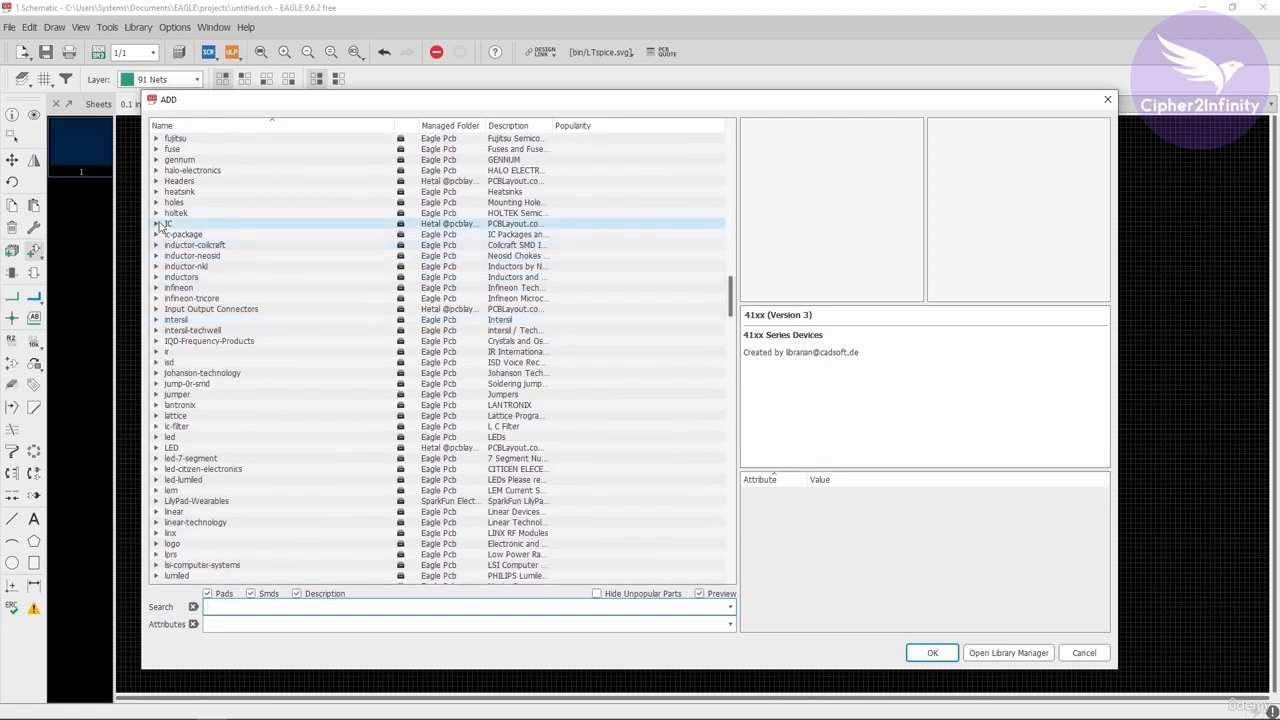
{"action": "left_click", "coordinate": [160, 225]}
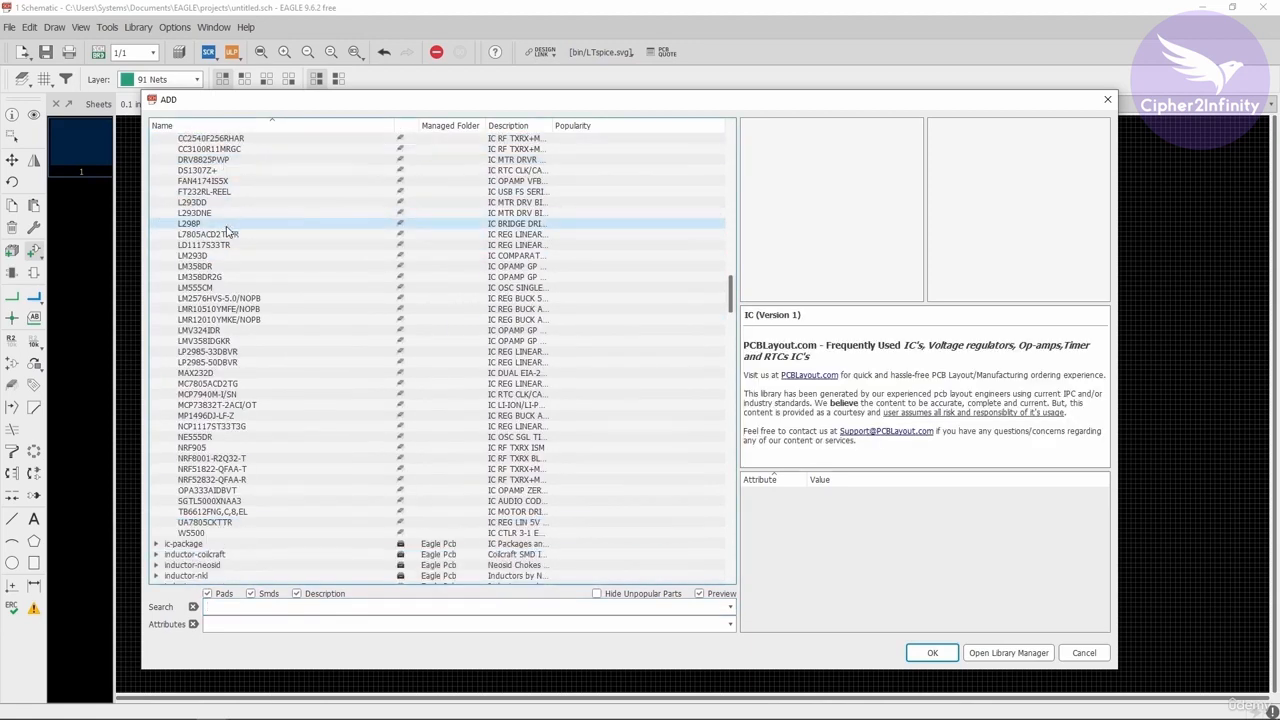
{"action": "scroll", "coordinate": [228, 233], "scroll_direction": "down", "scroll_amount": 1}
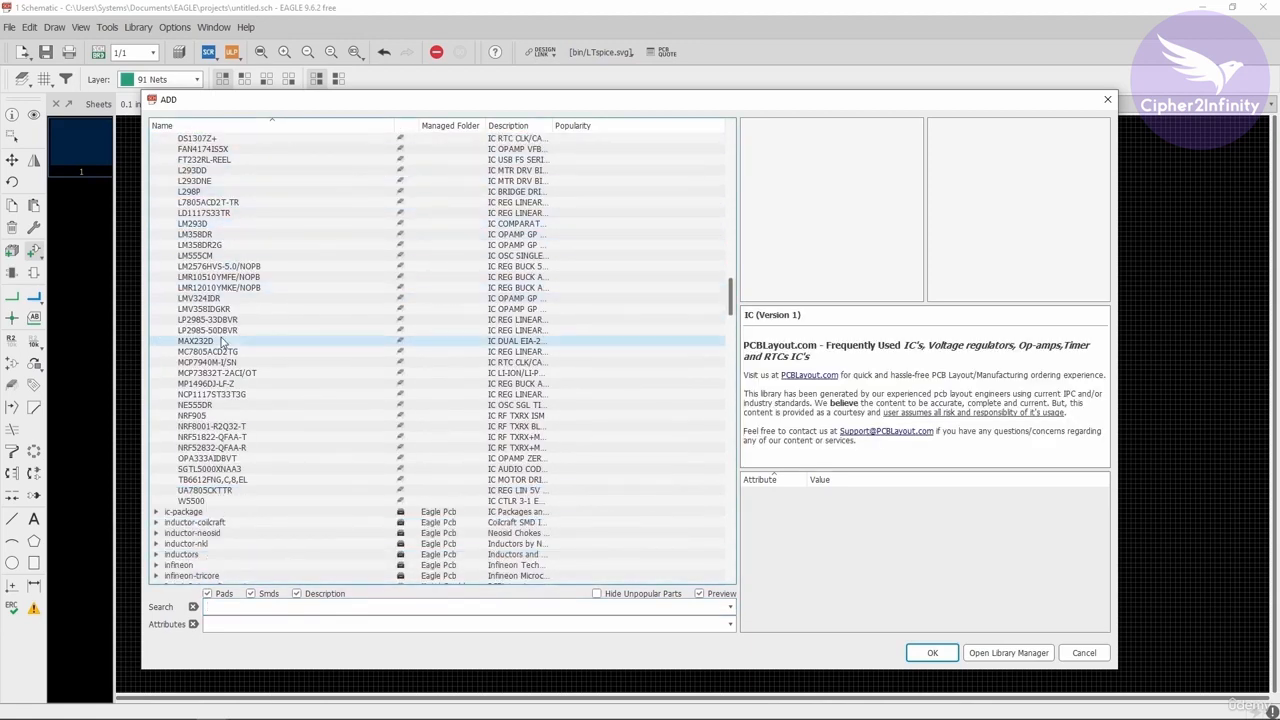
{"action": "left_click", "coordinate": [209, 402]}
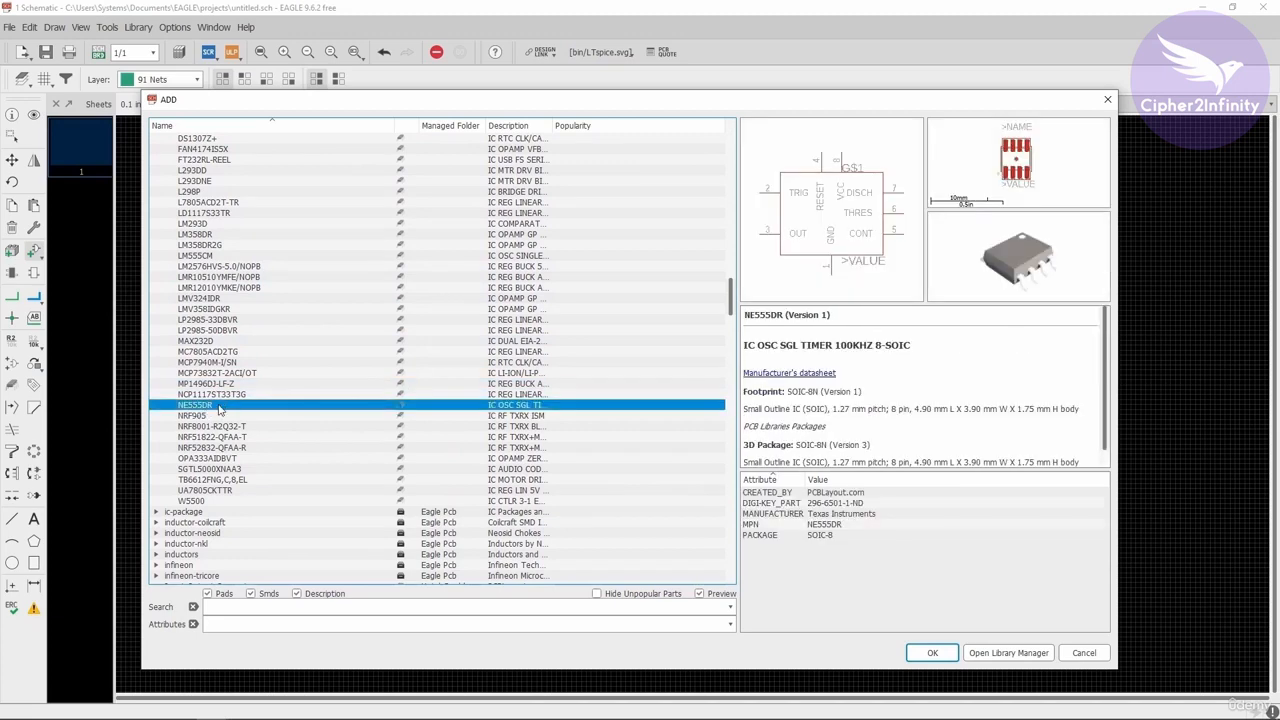
{"action": "scroll", "coordinate": [218, 410], "scroll_direction": "up", "scroll_amount": 4}
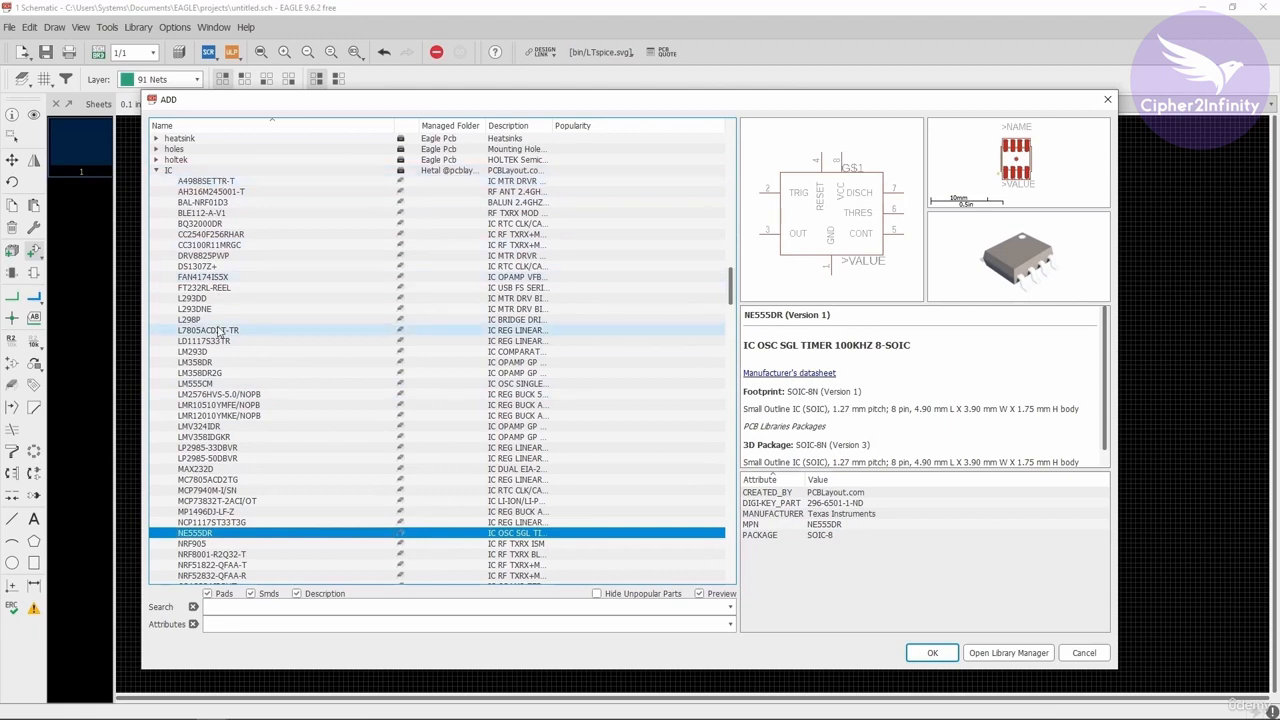
{"action": "scroll", "coordinate": [220, 400], "scroll_direction": "down", "scroll_amount": 4}
{"action": "scroll", "coordinate": [220, 407], "scroll_direction": "up", "scroll_amount": 4}
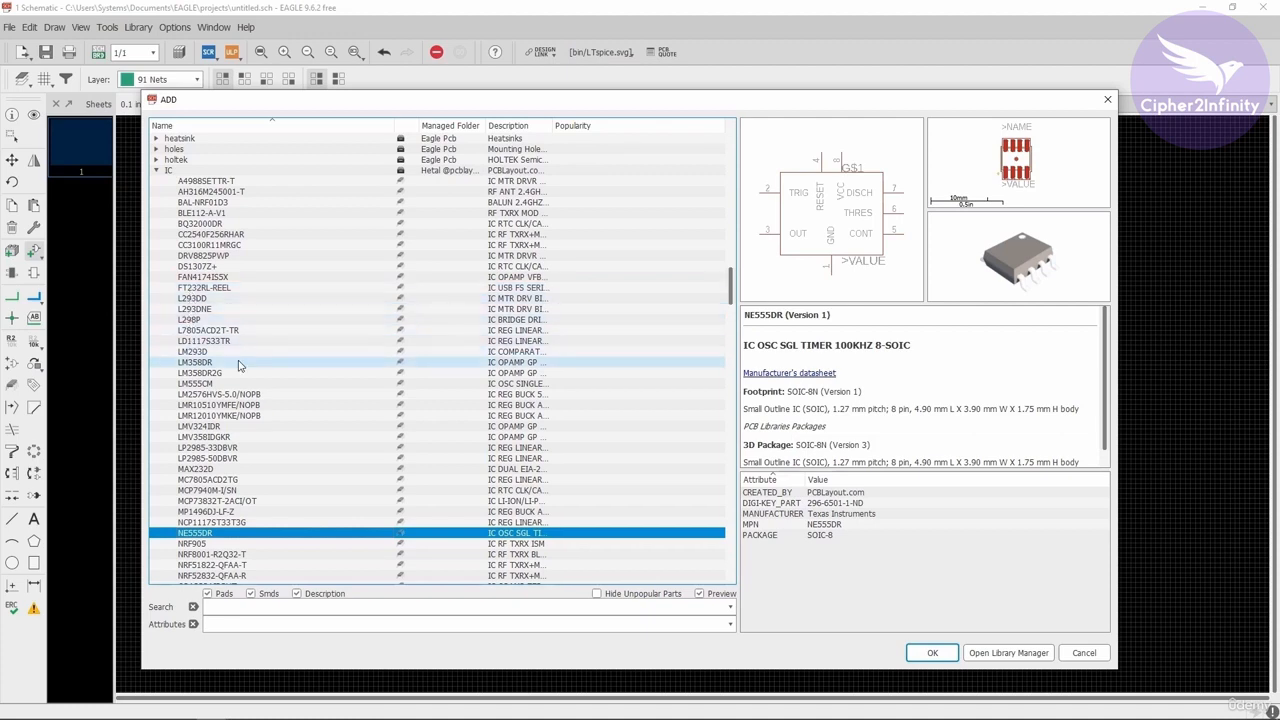
{"action": "scroll", "coordinate": [216, 438], "scroll_direction": "down", "scroll_amount": 3}
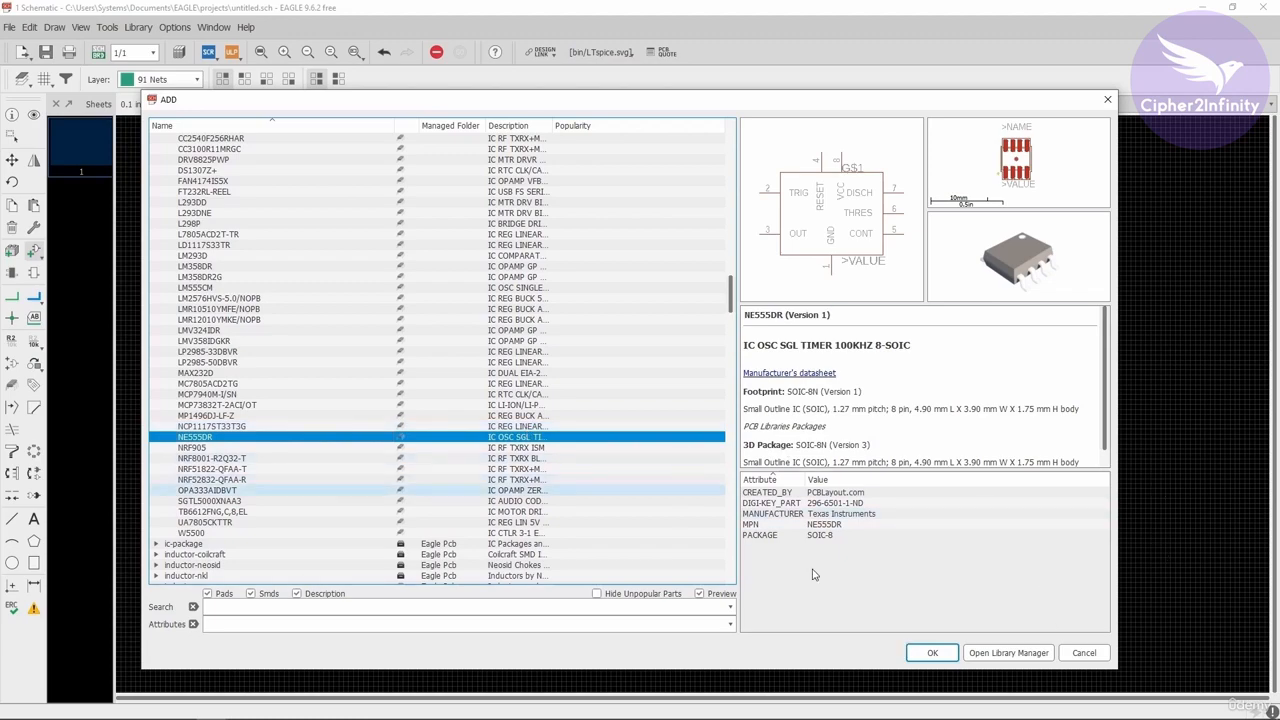
Place one NE555DR timer on the empty schematic sheet and end its placement to return to the part list.
{"action": "left_click", "coordinate": [933, 654]}
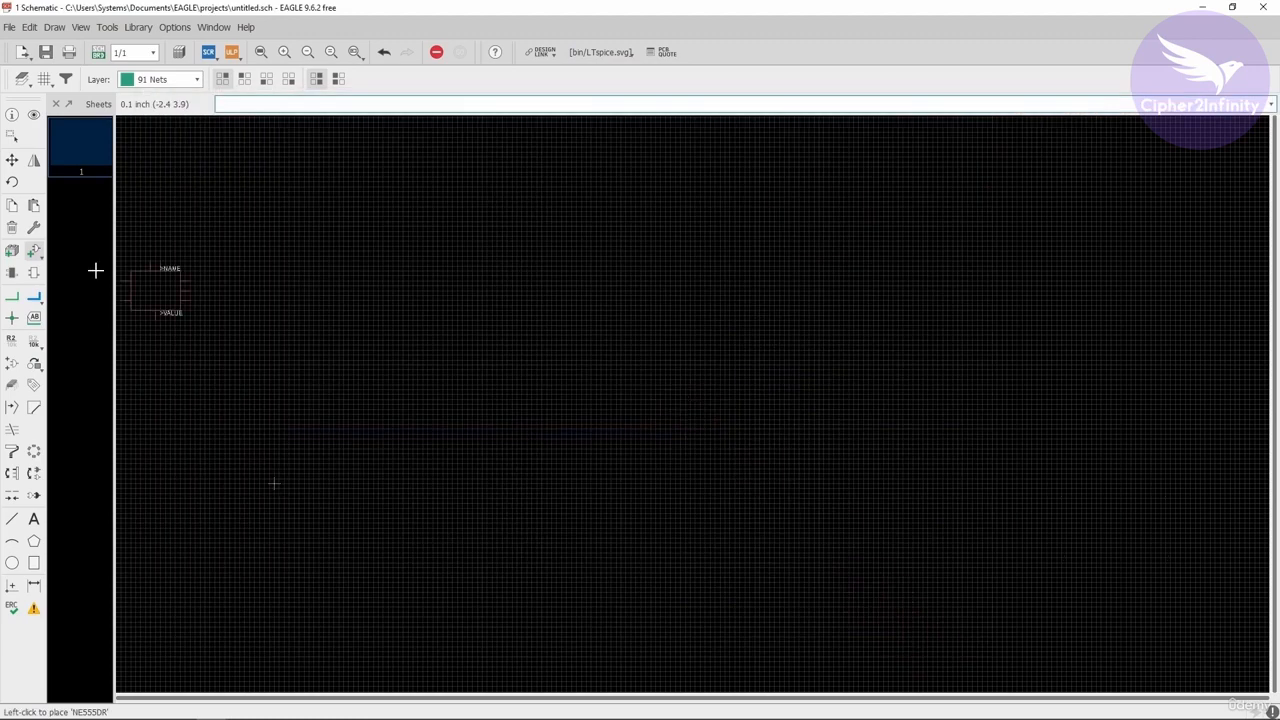
{"action": "scroll", "coordinate": [315, 439], "scroll_direction": "up", "scroll_amount": 5}
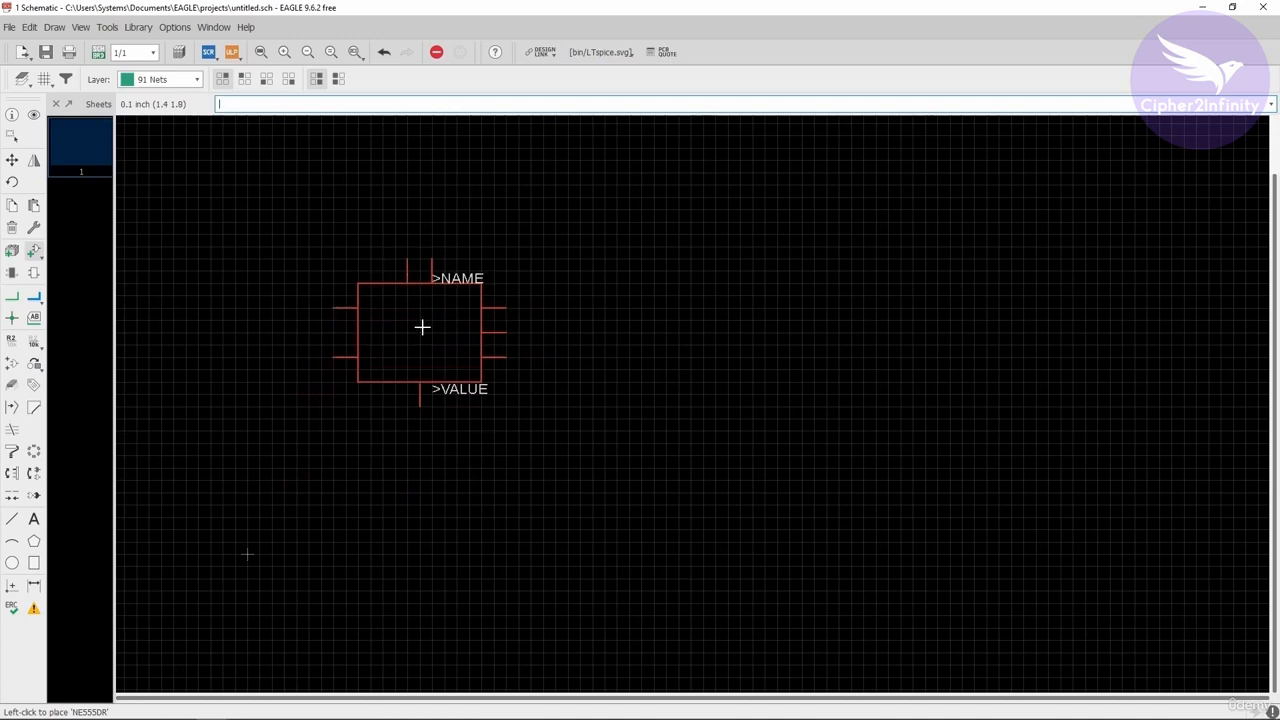
{"action": "left_click", "coordinate": [422, 327]}
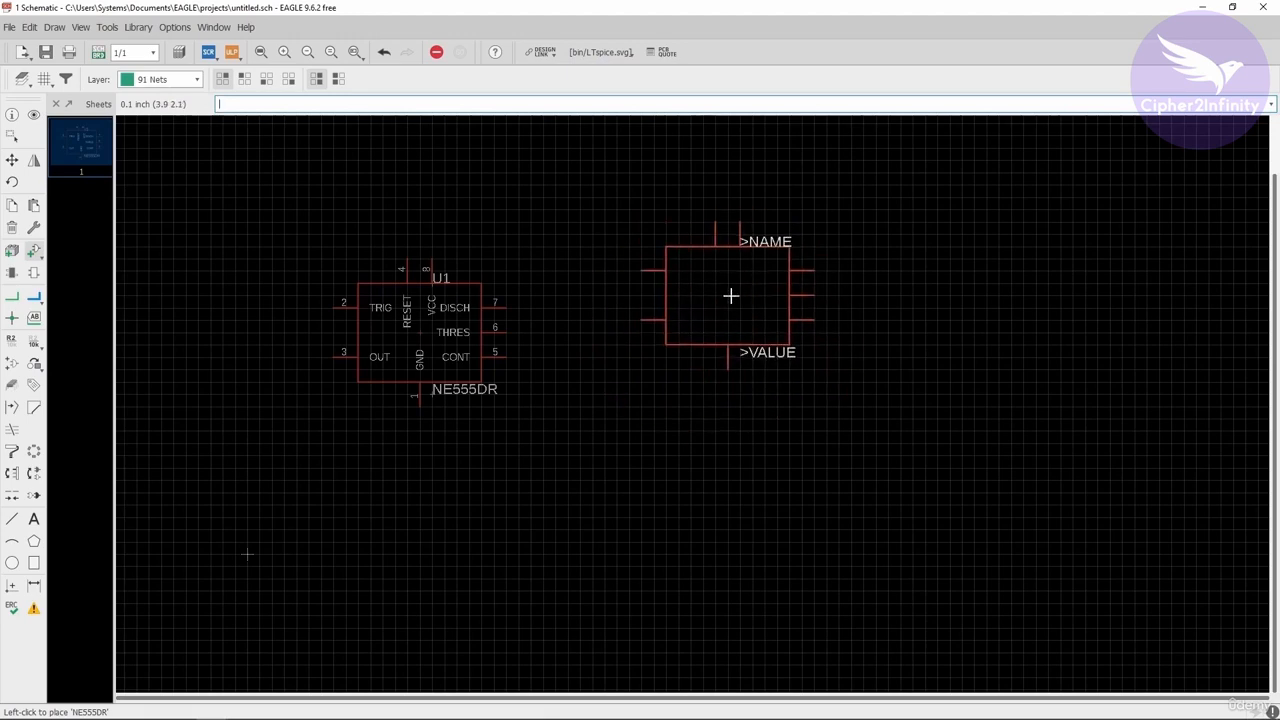
{"action": "key", "text": "Escape"}
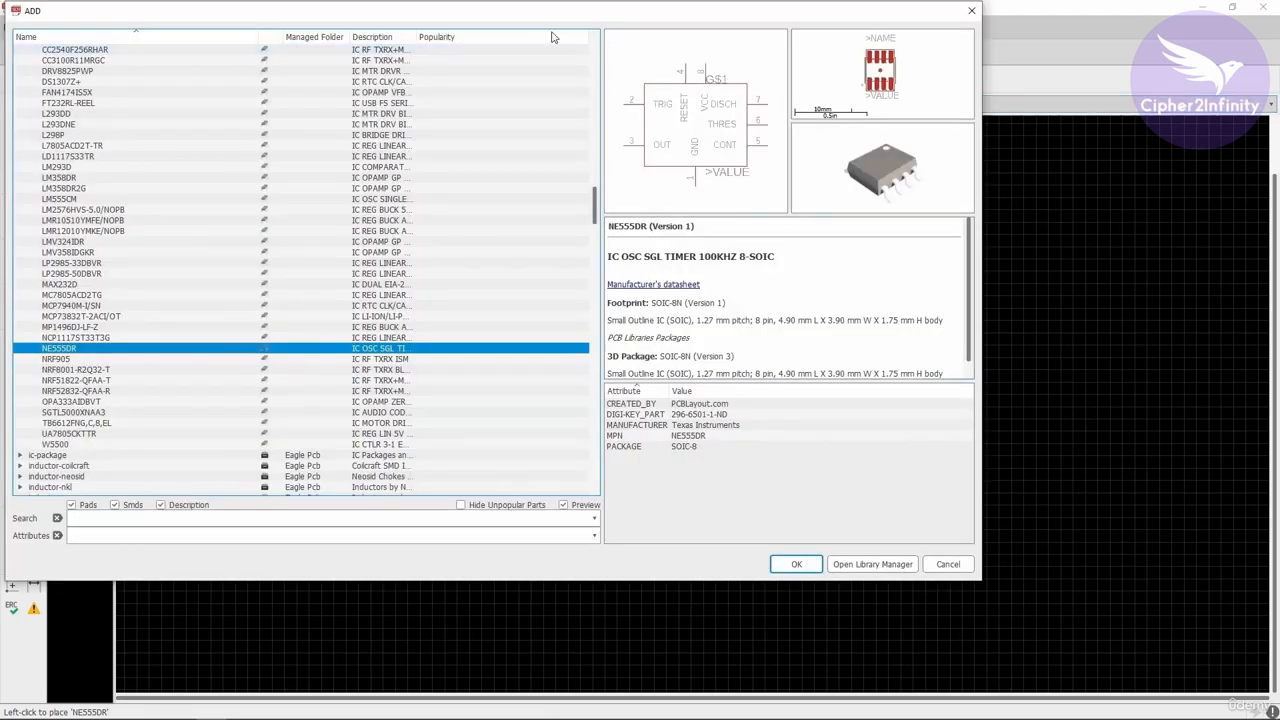
Collapse the IC library and expand the rcl library of resistors, capacitors and inductors.
{"action": "left_click_drag", "start_coordinate": [522, 20], "coordinate": [674, 60]}
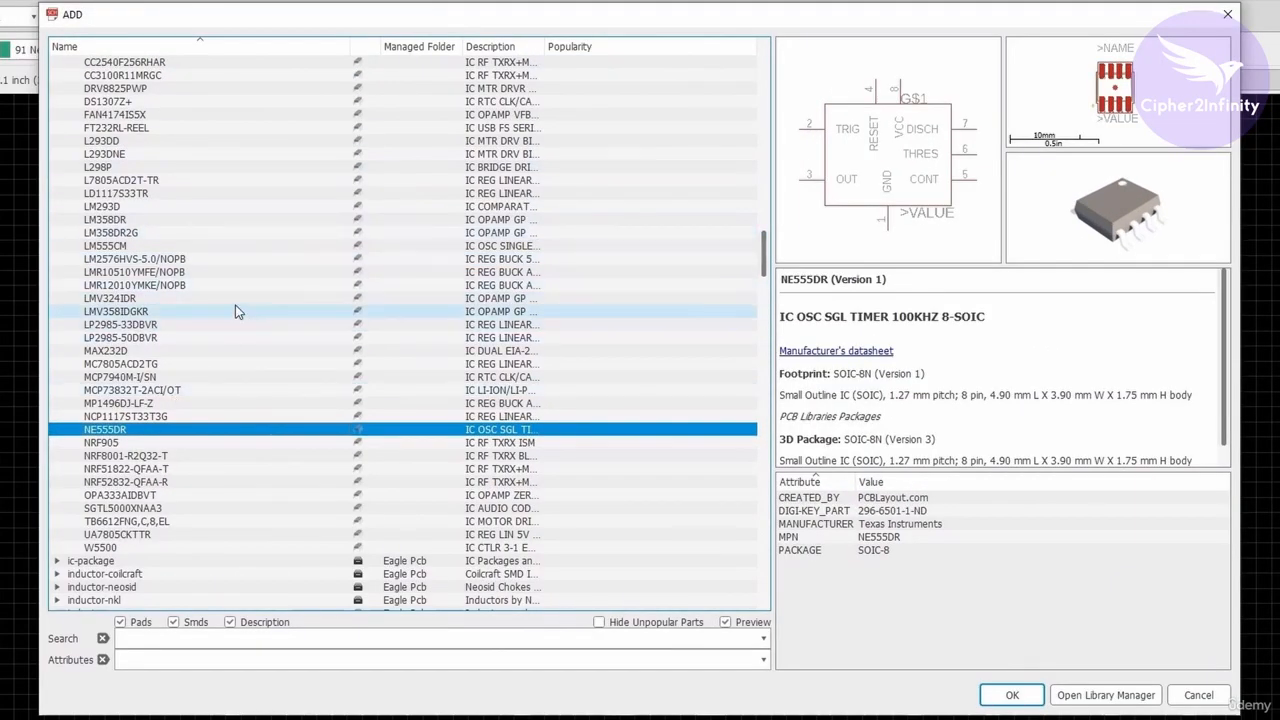
{"action": "scroll", "coordinate": [141, 285], "scroll_direction": "up", "scroll_amount": 1}
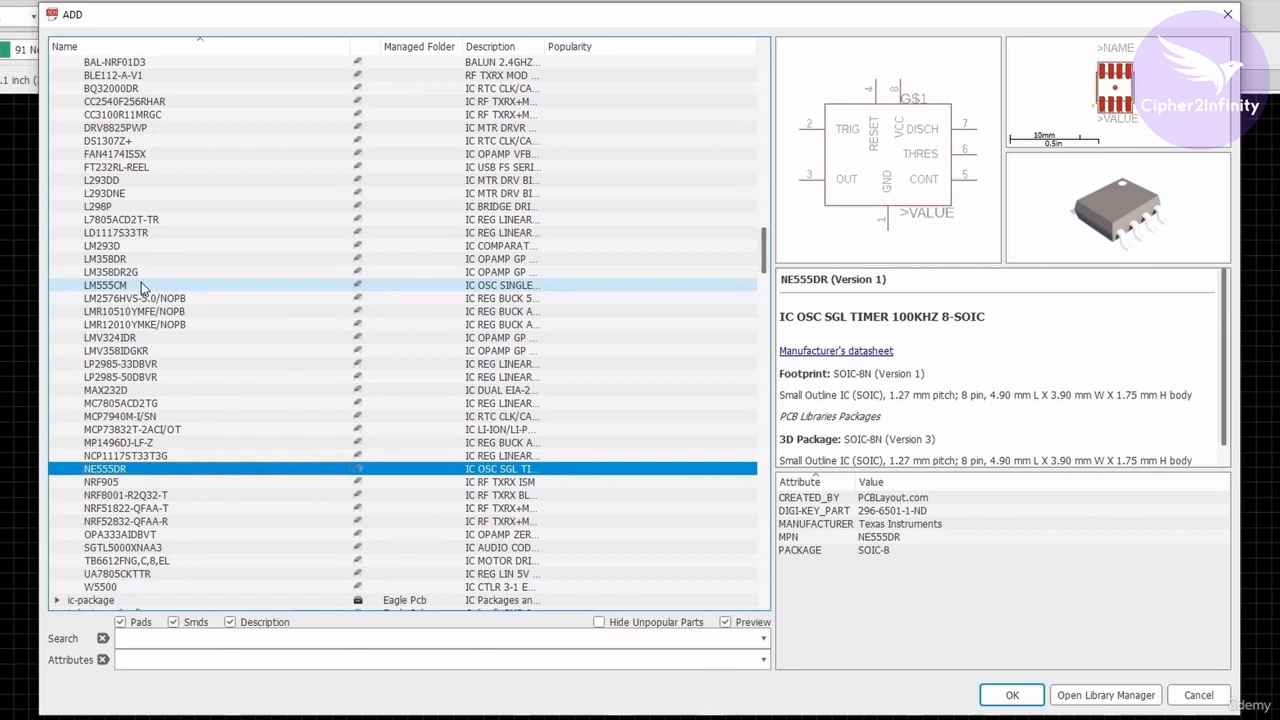
{"action": "scroll", "coordinate": [148, 282], "scroll_direction": "up", "scroll_amount": 2}
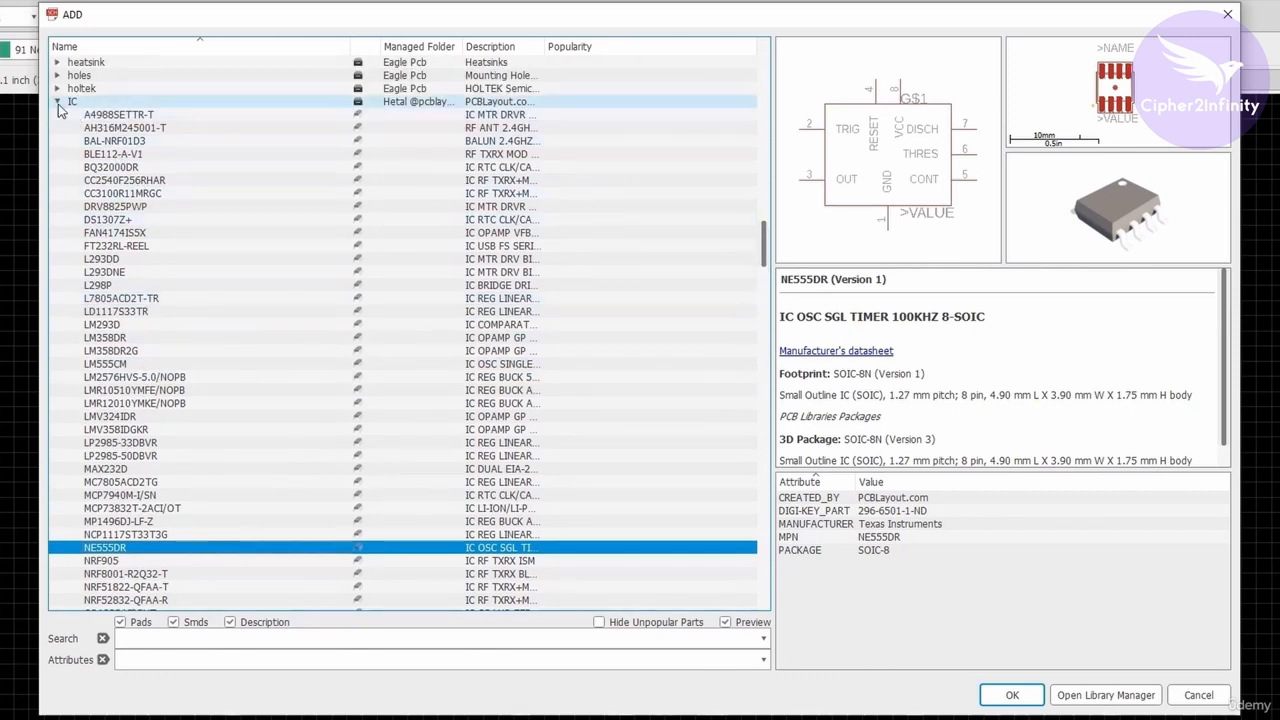
{"action": "left_click", "coordinate": [57, 102]}
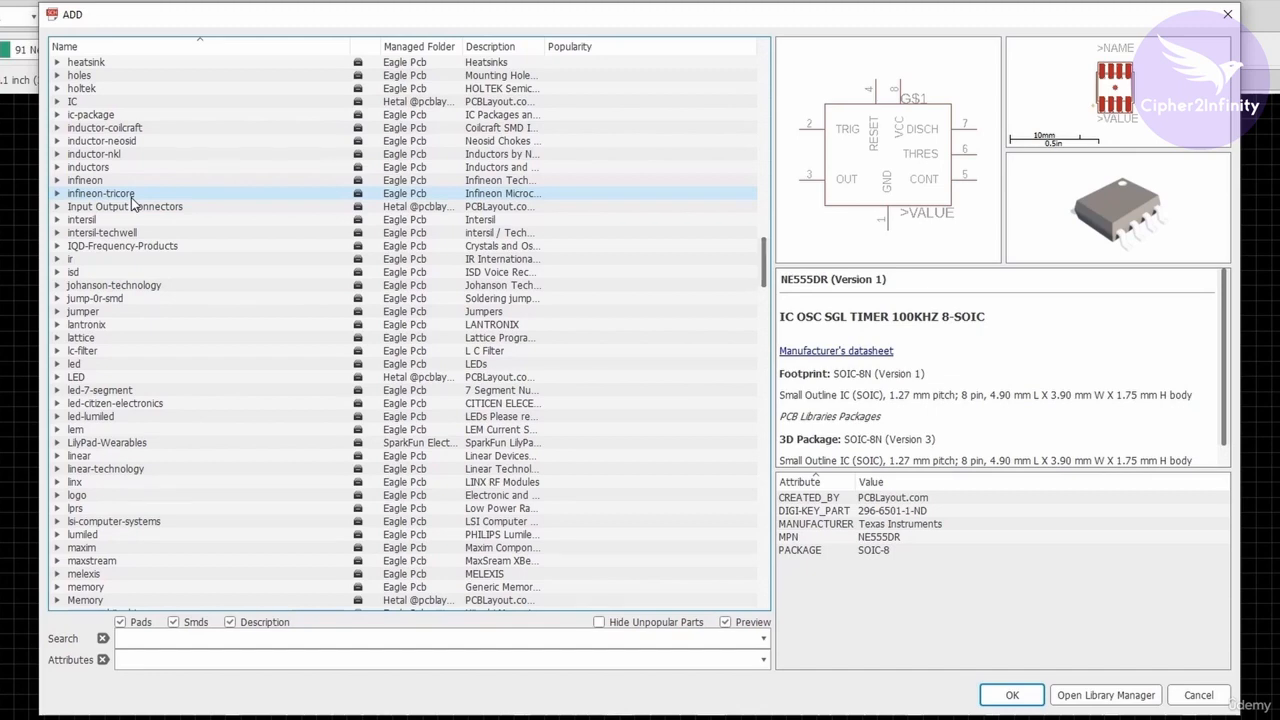
{"action": "scroll", "coordinate": [131, 200], "scroll_direction": "down", "scroll_amount": 9}
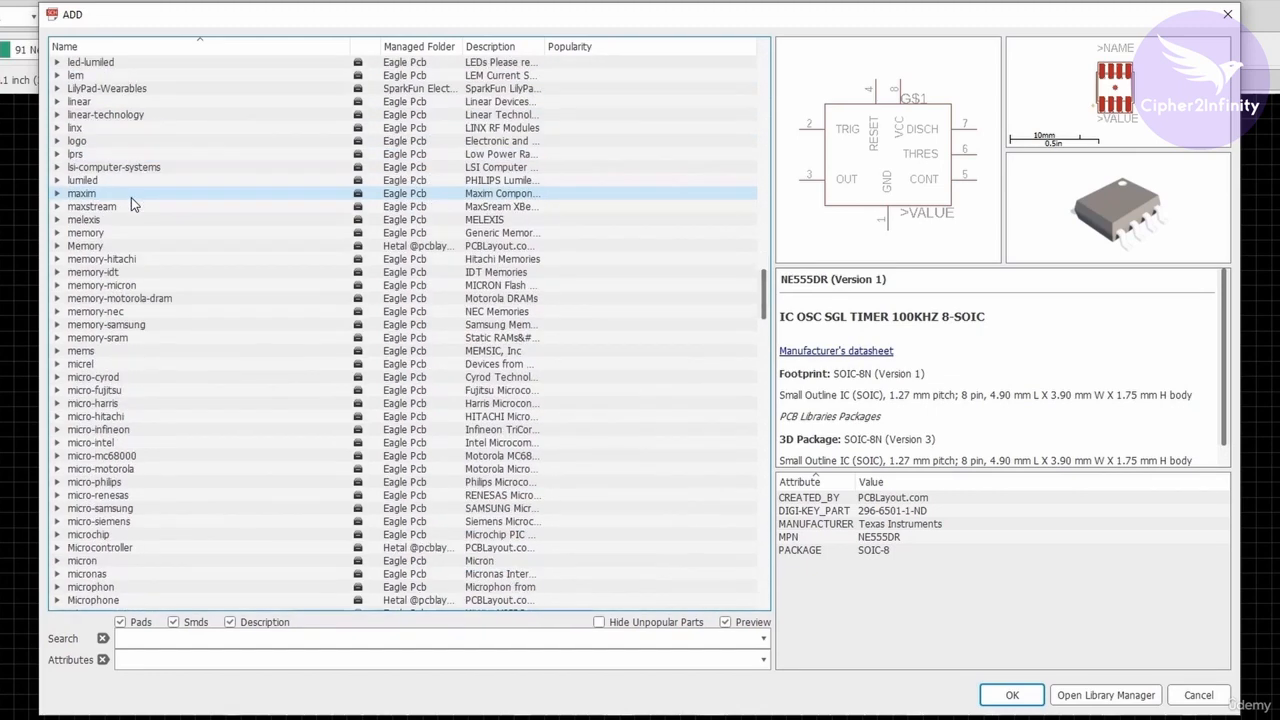
{"action": "scroll", "coordinate": [131, 197], "scroll_direction": "down", "scroll_amount": 20}
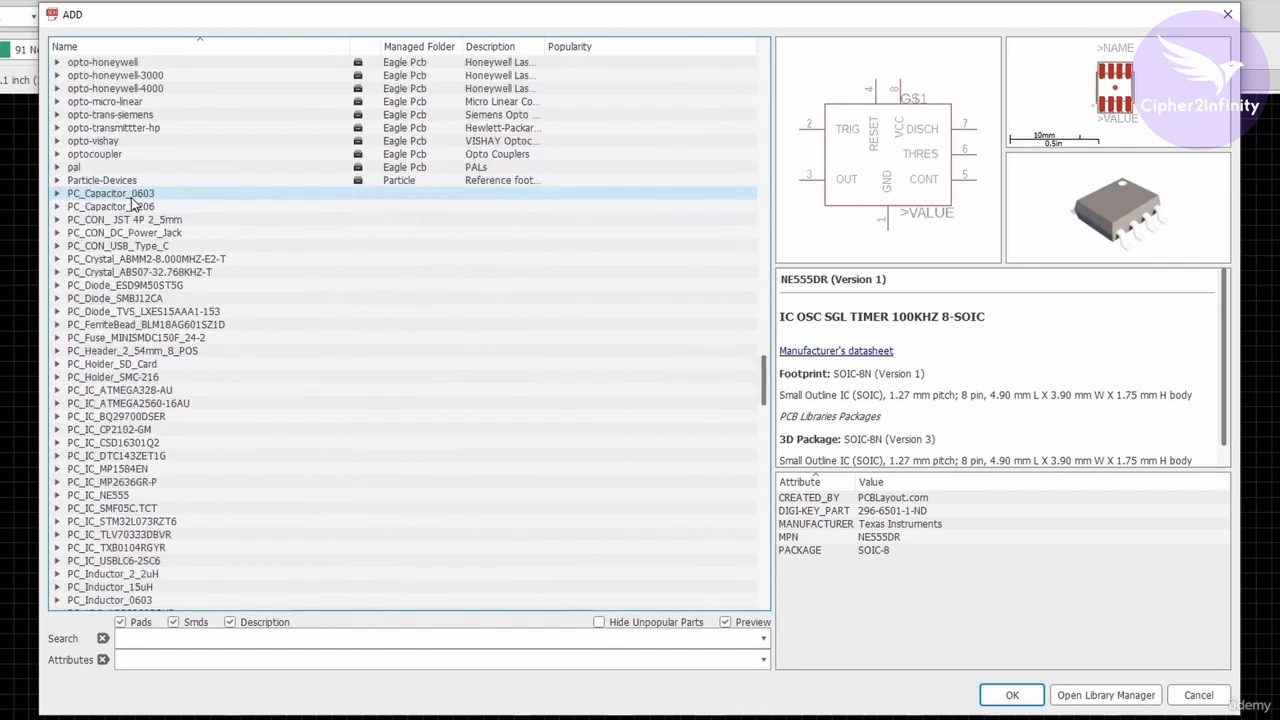
{"action": "scroll", "coordinate": [131, 200], "scroll_direction": "down", "scroll_amount": 13}
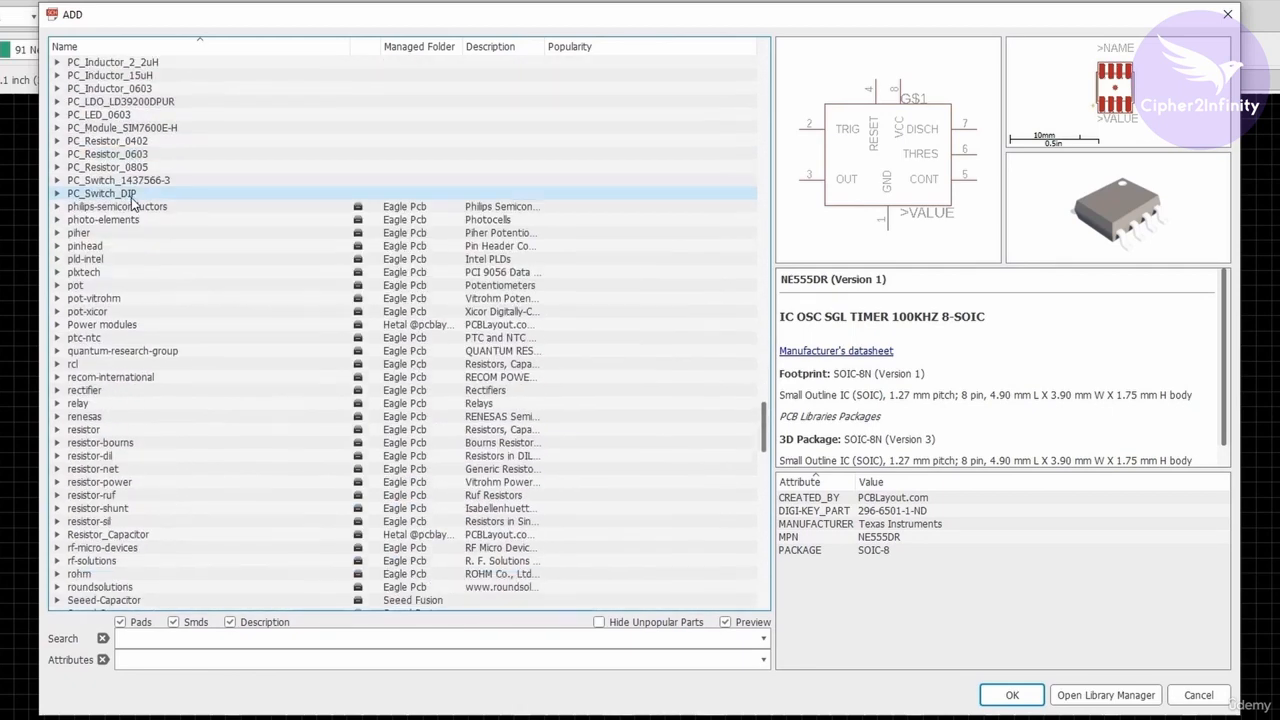
{"action": "double_click", "coordinate": [66, 365]}
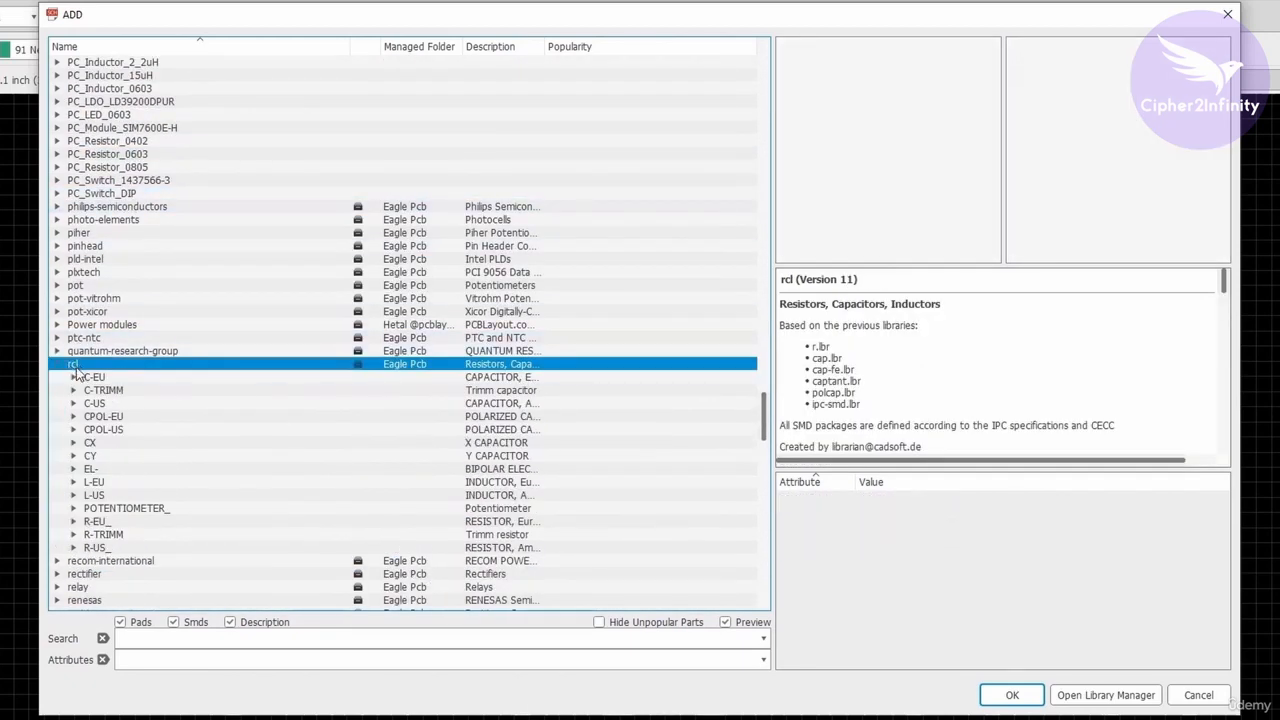
Preview the C-EU and C-US capacitor symbols and the R-EU_ resistor symbol in the rcl library.
{"action": "scroll", "coordinate": [132, 356], "scroll_direction": "down", "scroll_amount": 3}
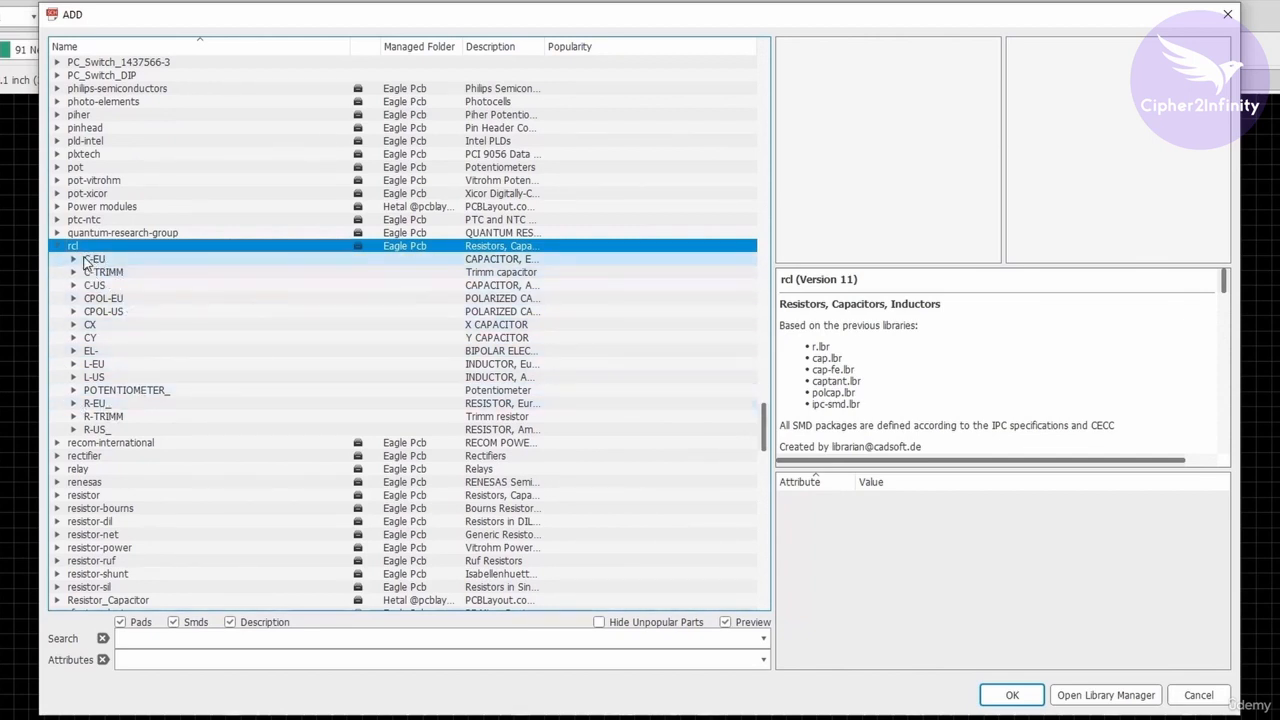
{"action": "left_click", "coordinate": [100, 262]}
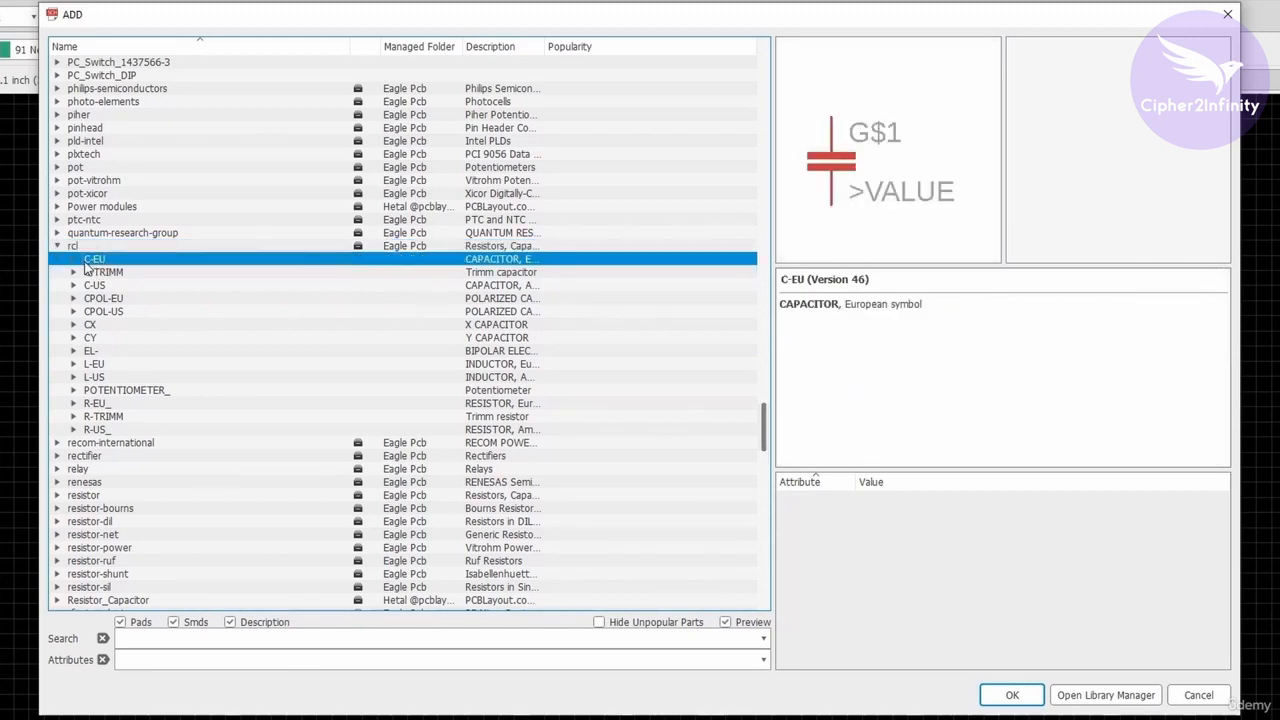
{"action": "left_click", "coordinate": [88, 285]}
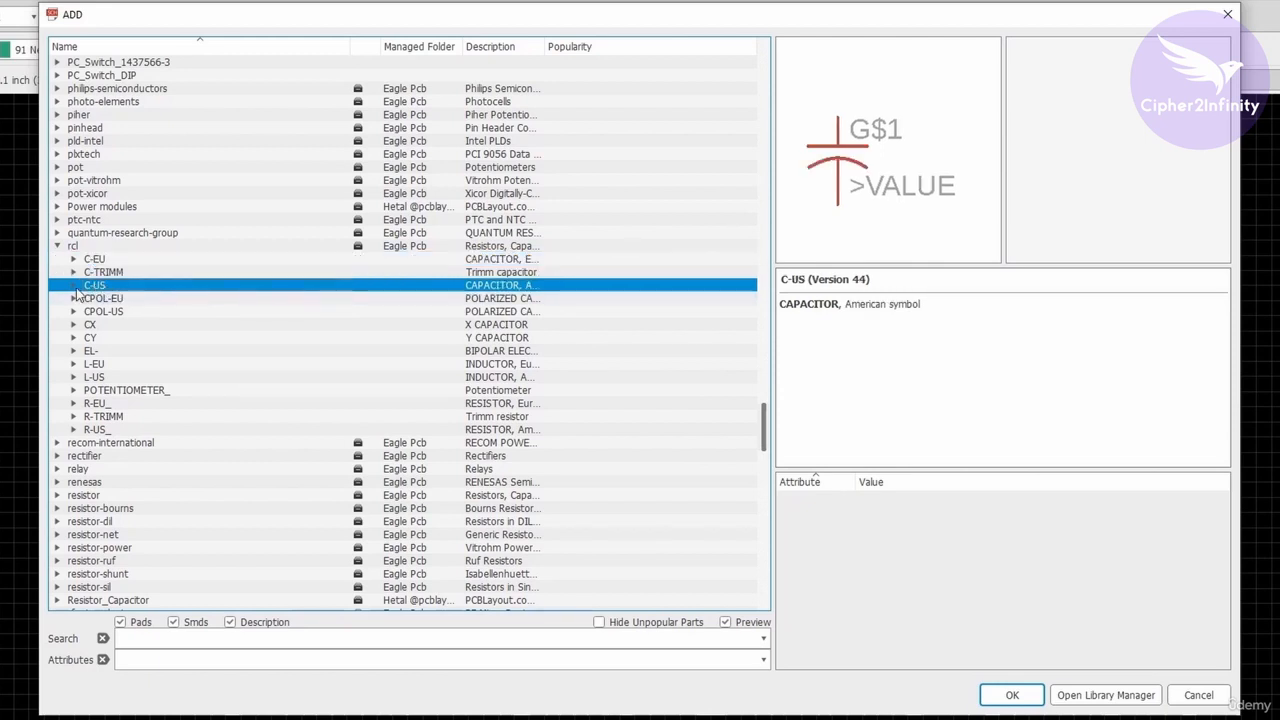
{"action": "left_click", "coordinate": [100, 403]}
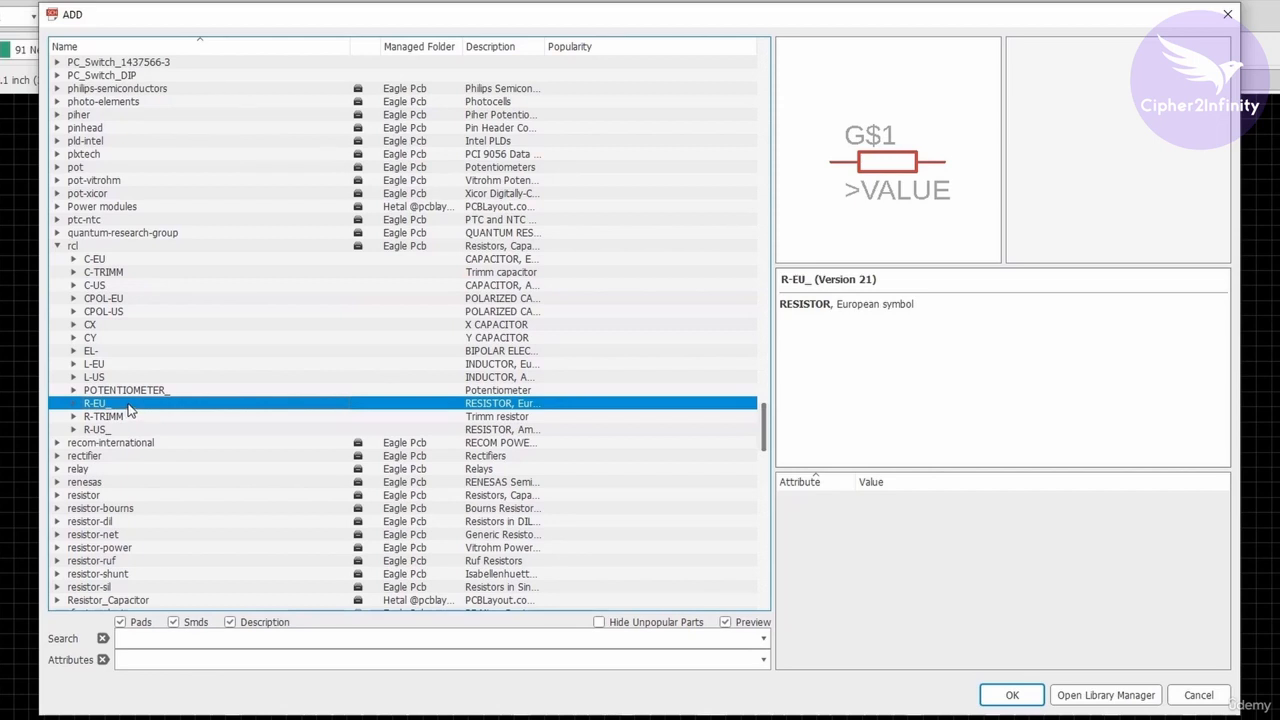
Preview the R-US_ resistor symbol and expand the R-EU_ resistor to list its package variants.
{"action": "left_click", "coordinate": [100, 430]}
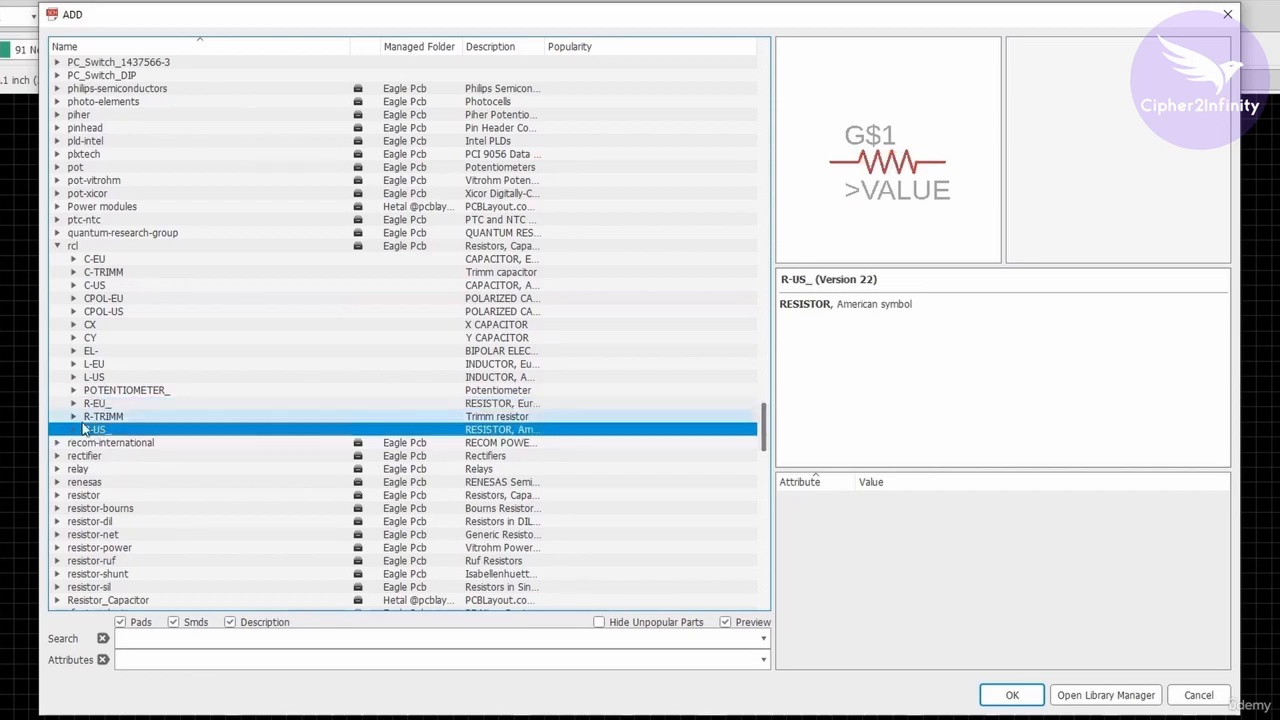
{"action": "scroll", "coordinate": [88, 428], "scroll_direction": "down", "scroll_amount": 2}
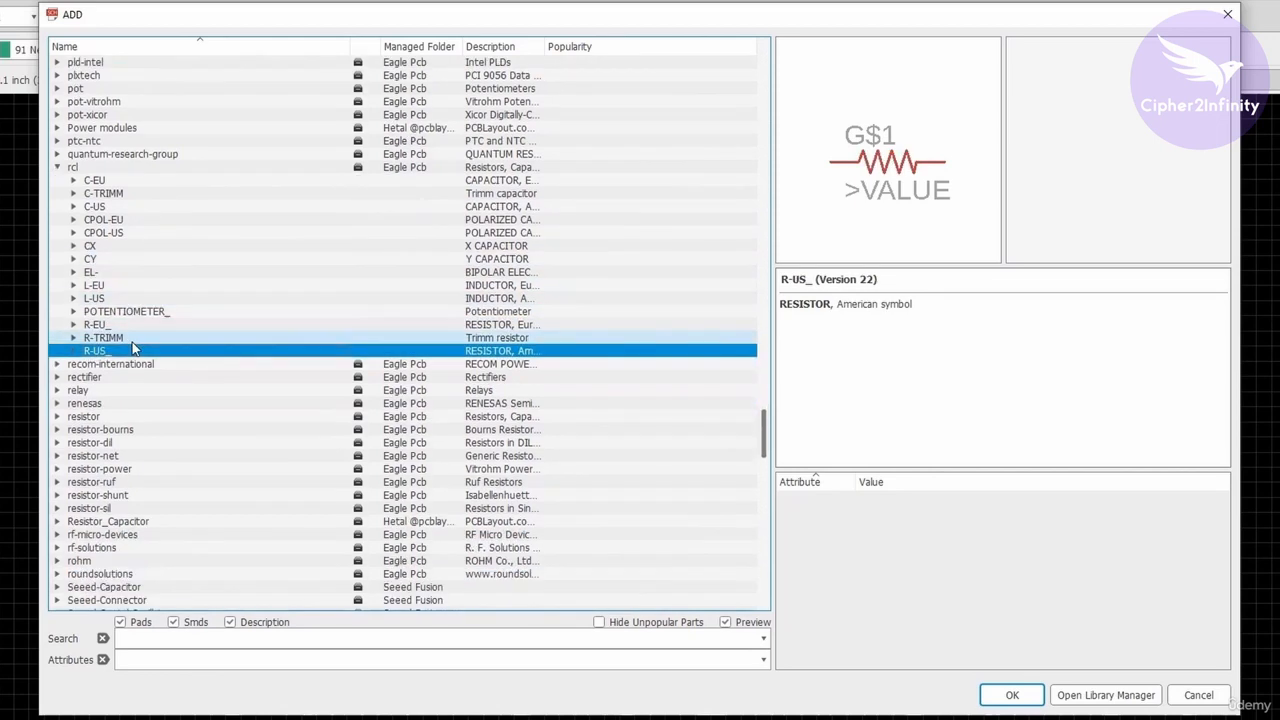
{"action": "left_click", "coordinate": [75, 325]}
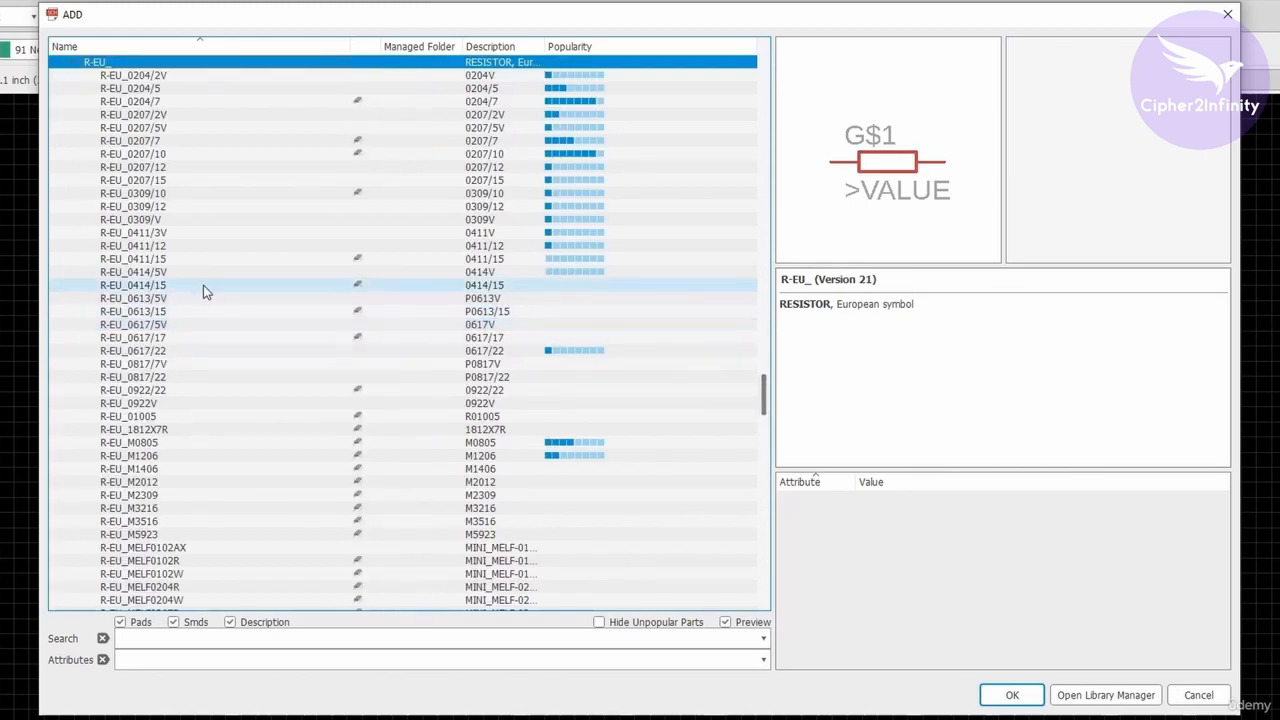
{"action": "scroll", "coordinate": [205, 287], "scroll_direction": "down", "scroll_amount": 2}
{"action": "scroll", "coordinate": [212, 285], "scroll_direction": "up", "scroll_amount": 3}
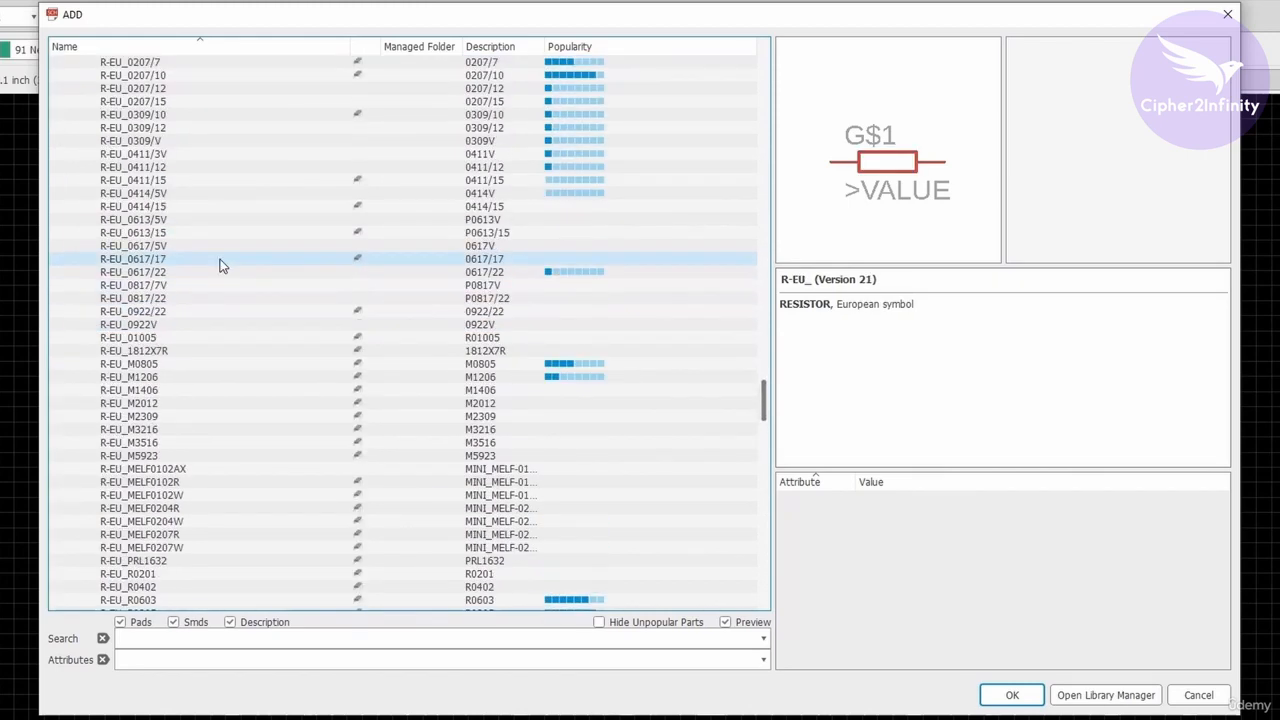
Preview the footprints of the R-EU_ through-hole variants from R-EU_0204/5 down to R-EU_0309/V.
{"action": "left_click", "coordinate": [165, 130]}
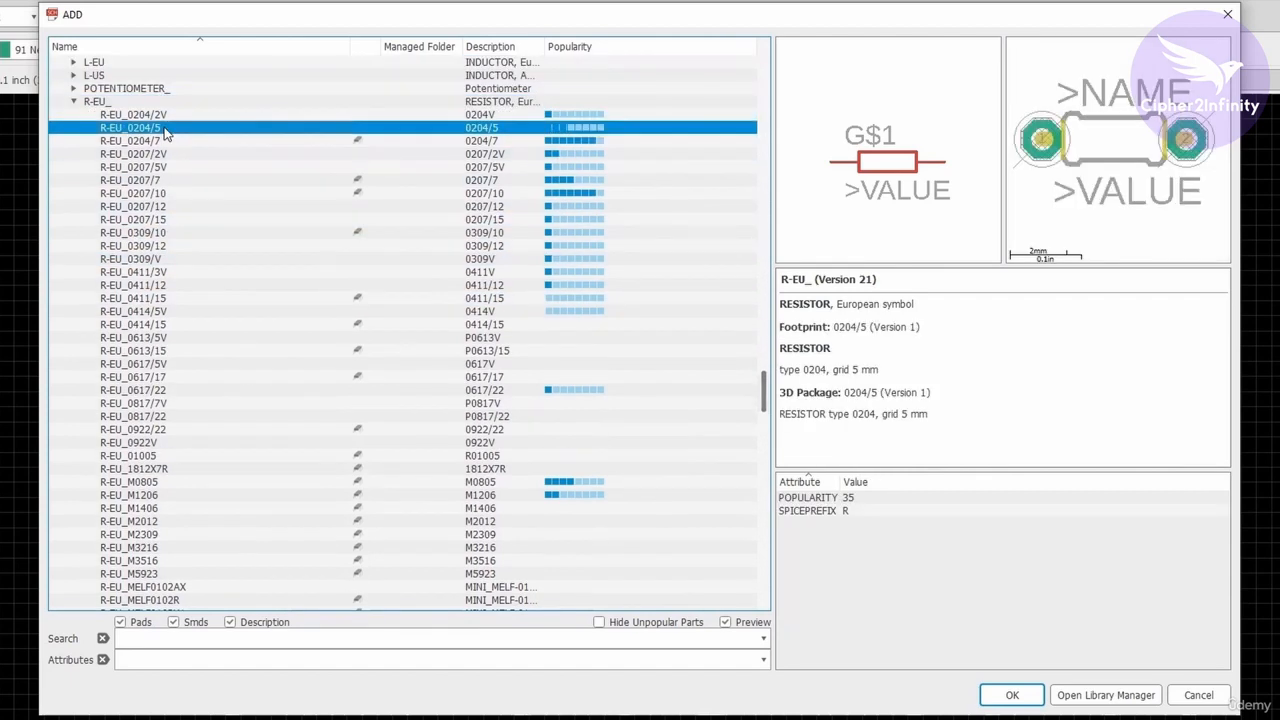
{"action": "key", "text": "Down"}
{"action": "key", "text": "Down"}
{"action": "key", "text": "Down"}
{"action": "key", "text": "Down"}
{"action": "key", "text": "Down"}
{"action": "key", "text": "Down"}
{"action": "key", "text": "Down"}
{"action": "key", "text": "Down"}
{"action": "key", "text": "Down"}
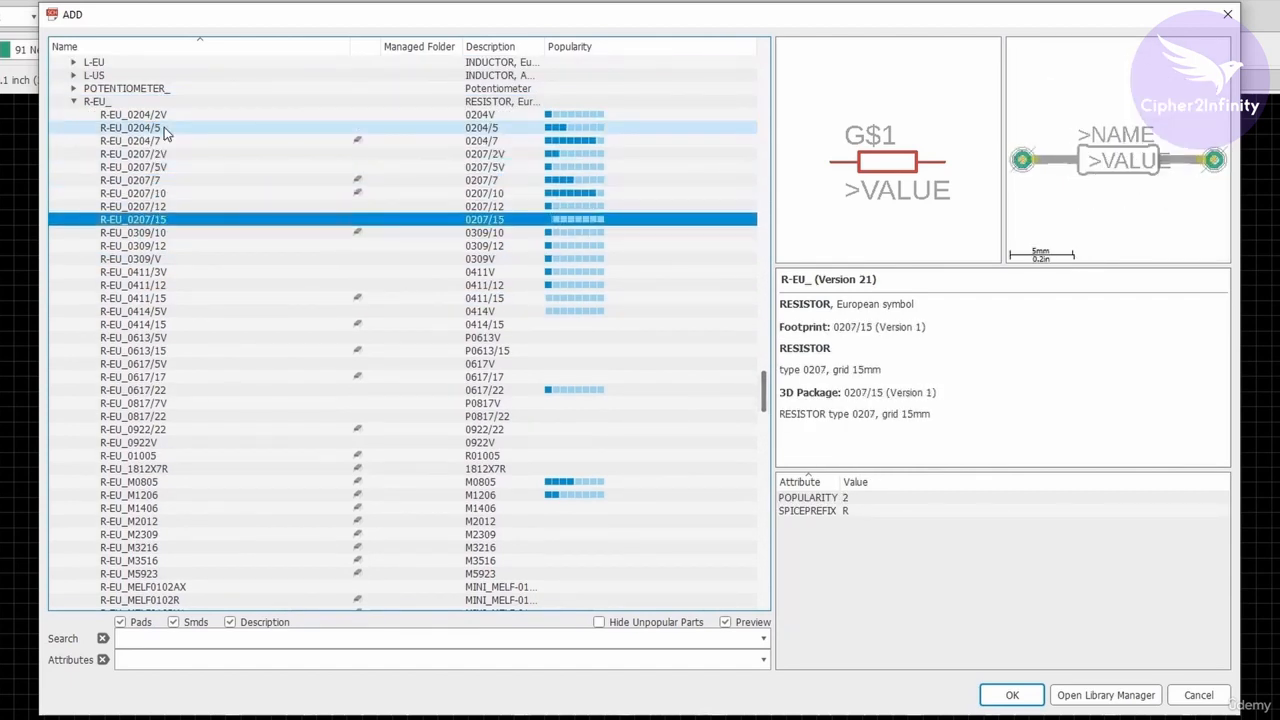
{"action": "key", "text": "Down"}
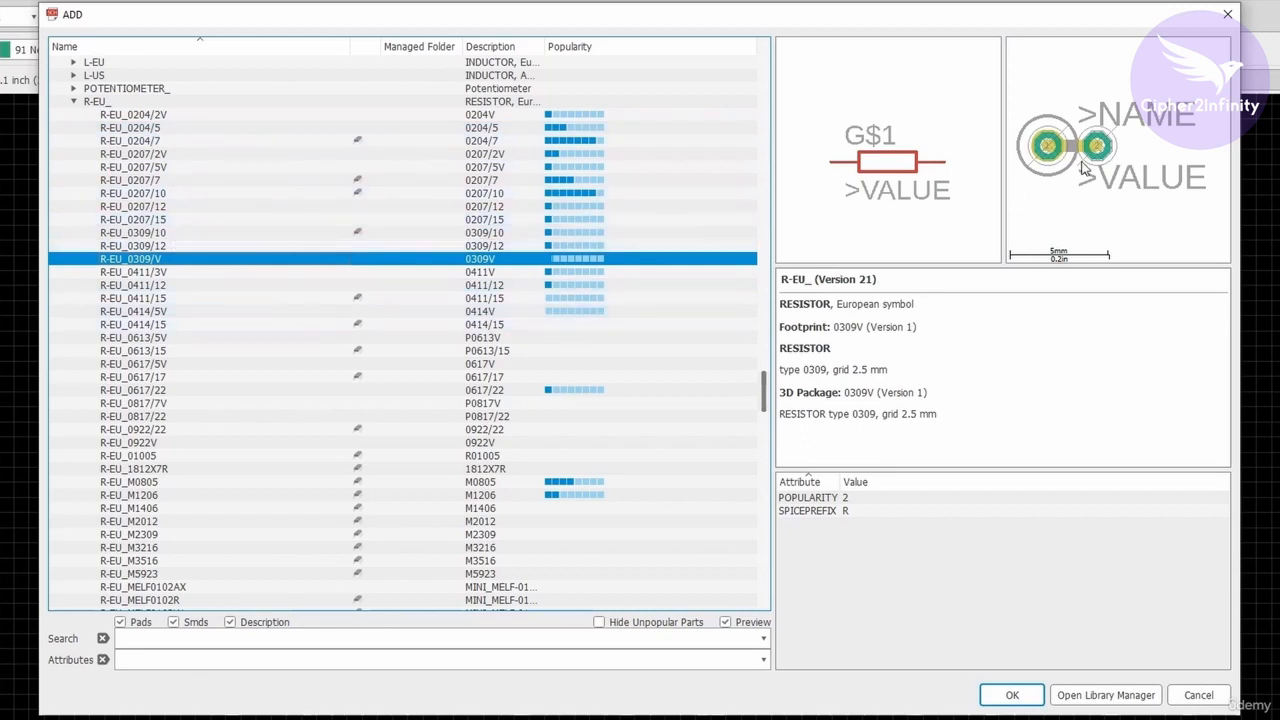
Examine the footprints of the larger R-EU_ variants from R-EU_0411/3V to R-EU_0613/5V, including the 3D package of R-EU_0414/15.
{"action": "left_click", "coordinate": [158, 275]}
{"action": "key", "text": "Down"}
{"action": "key", "text": "Down"}
{"action": "key", "text": "Down"}
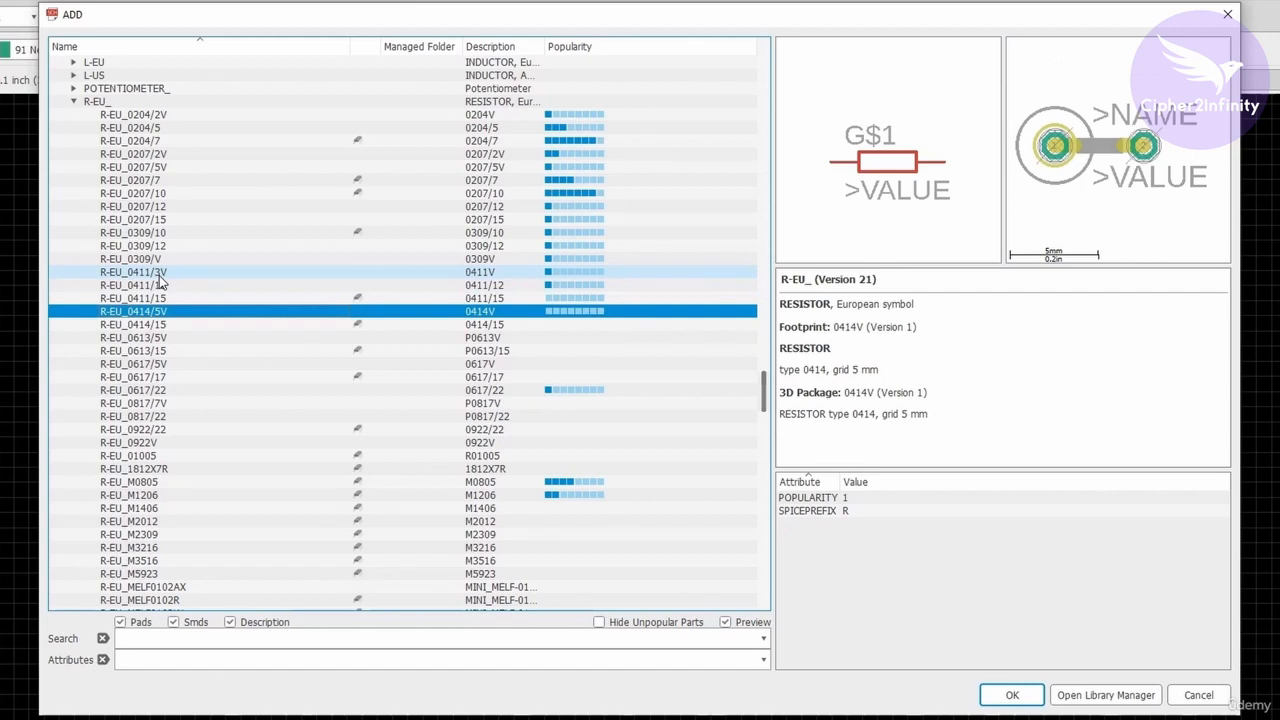
{"action": "key", "text": "Down"}
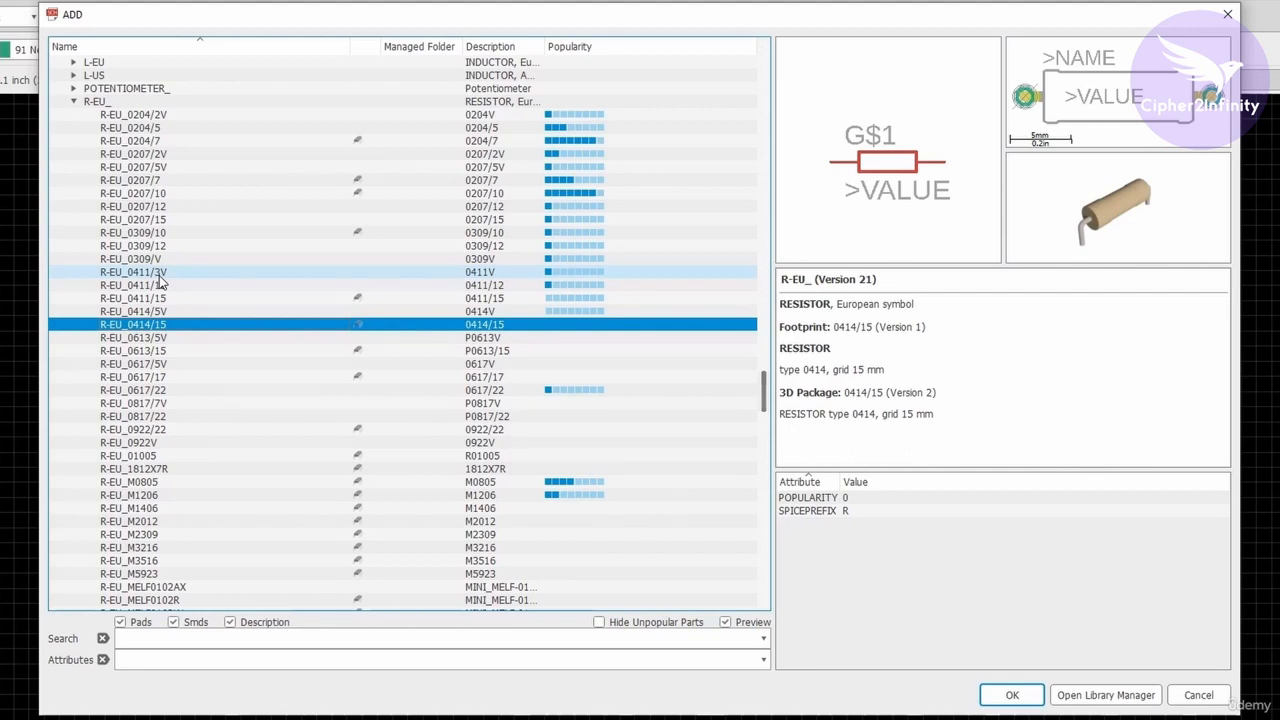
{"action": "key", "text": "Down"}
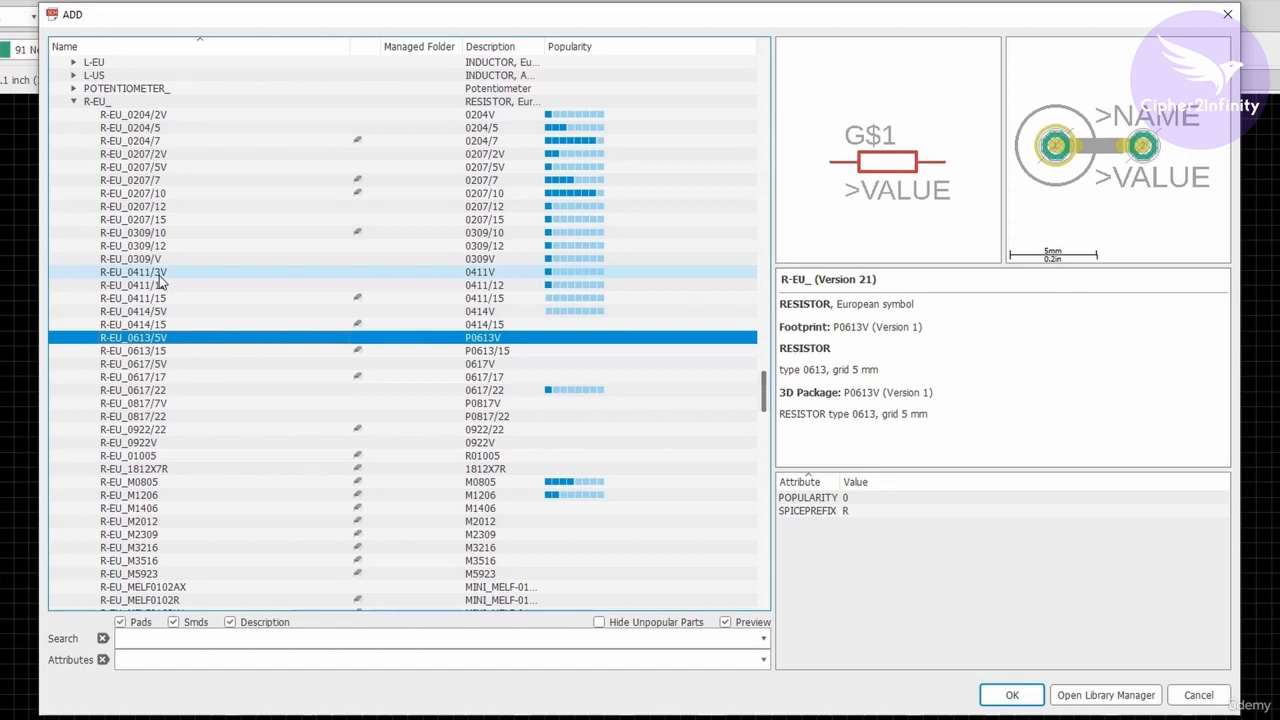
Compare the R0201, R0402, R0603 and R0805 chip packages and choose R-EU_R0805 as the resistor to add.
{"action": "scroll", "coordinate": [170, 310], "scroll_direction": "down", "scroll_amount": 2}
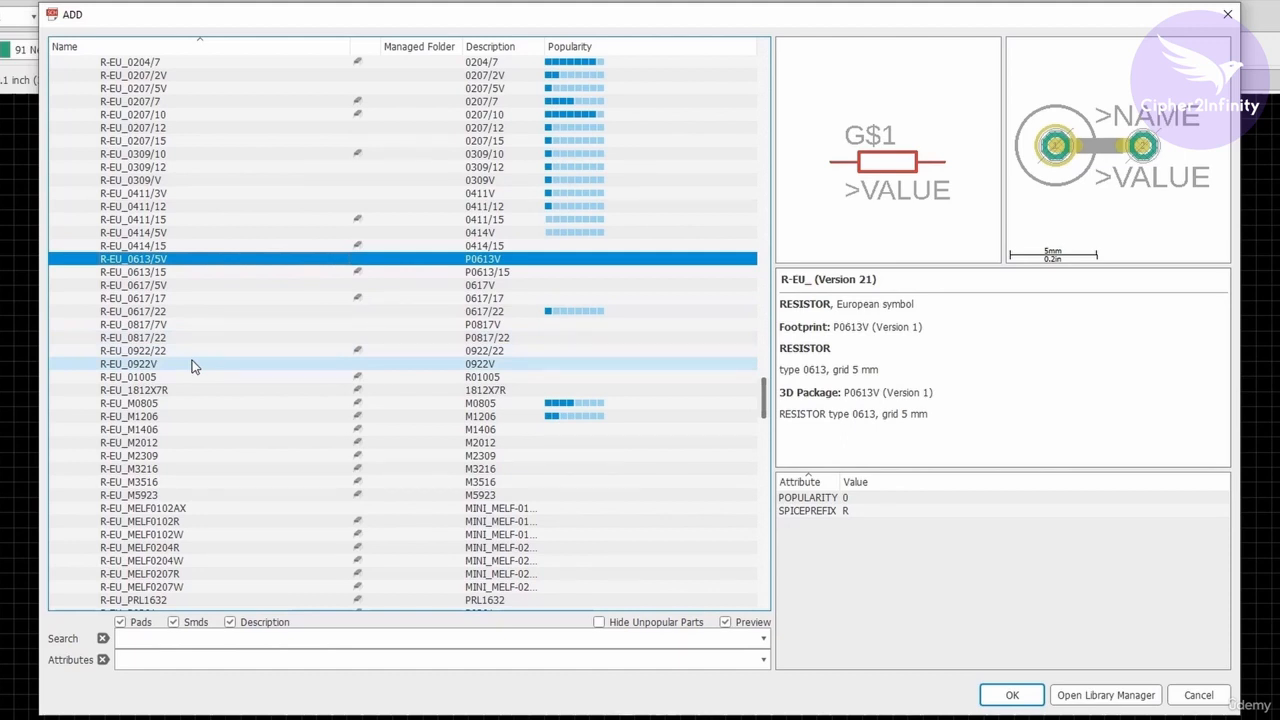
{"action": "scroll", "coordinate": [195, 366], "scroll_direction": "down", "scroll_amount": 5}
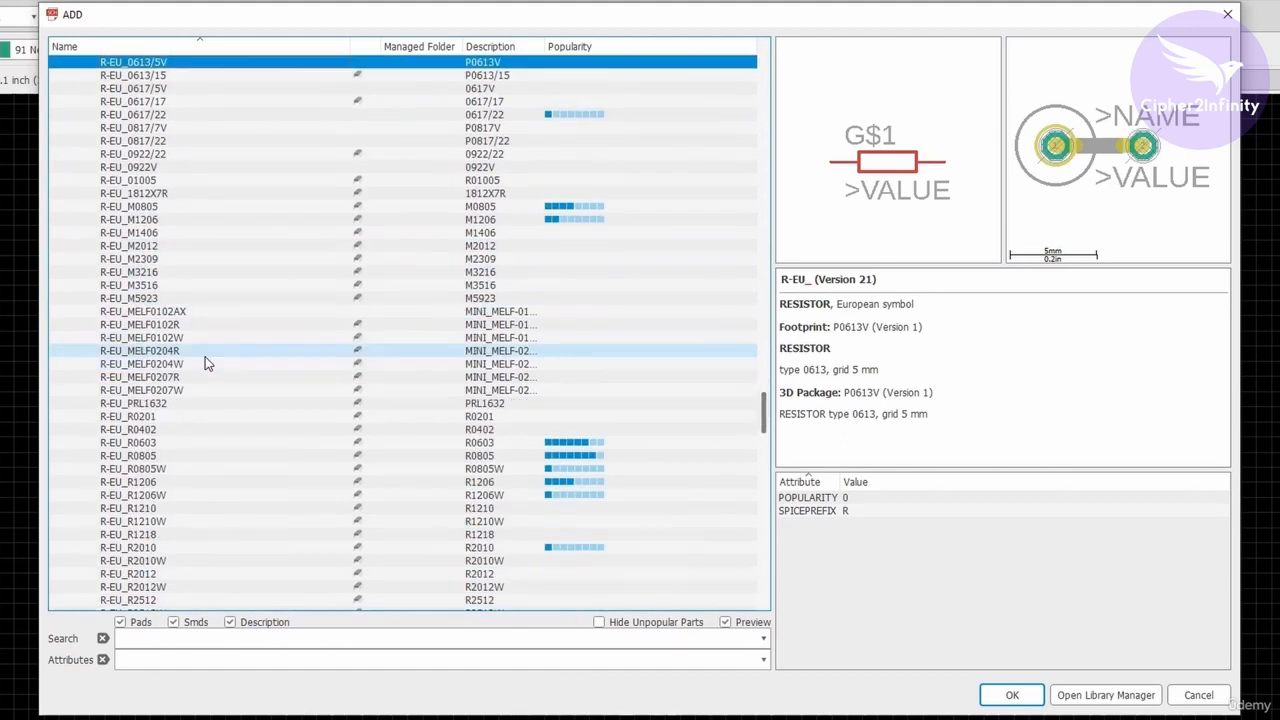
{"action": "left_click", "coordinate": [178, 456]}
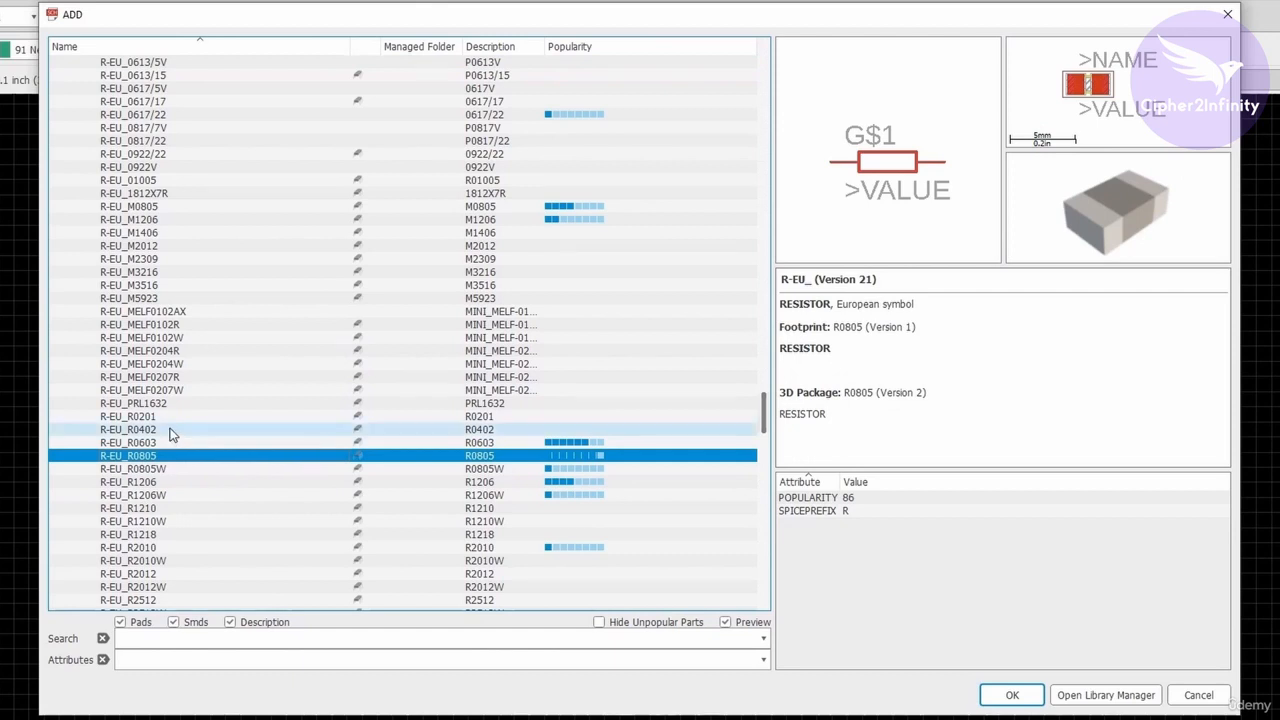
{"action": "left_click", "coordinate": [163, 419]}
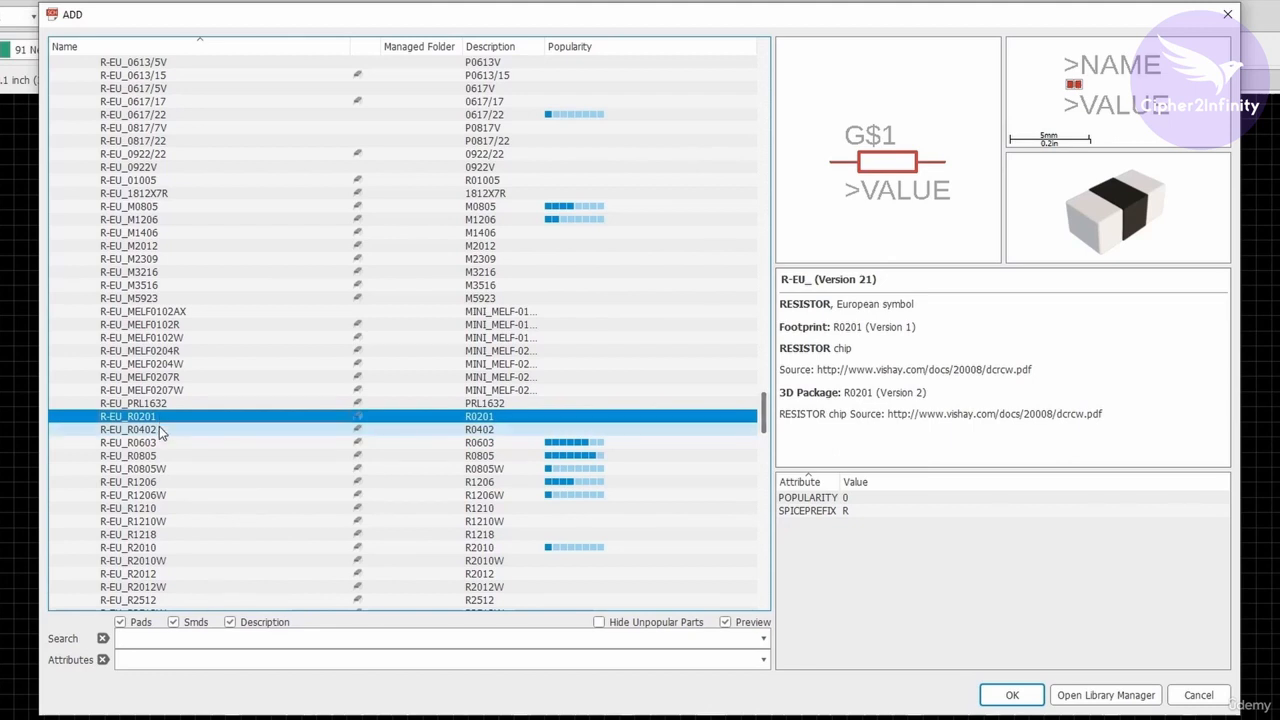
{"action": "left_click", "coordinate": [160, 430]}
{"action": "left_click", "coordinate": [170, 444]}
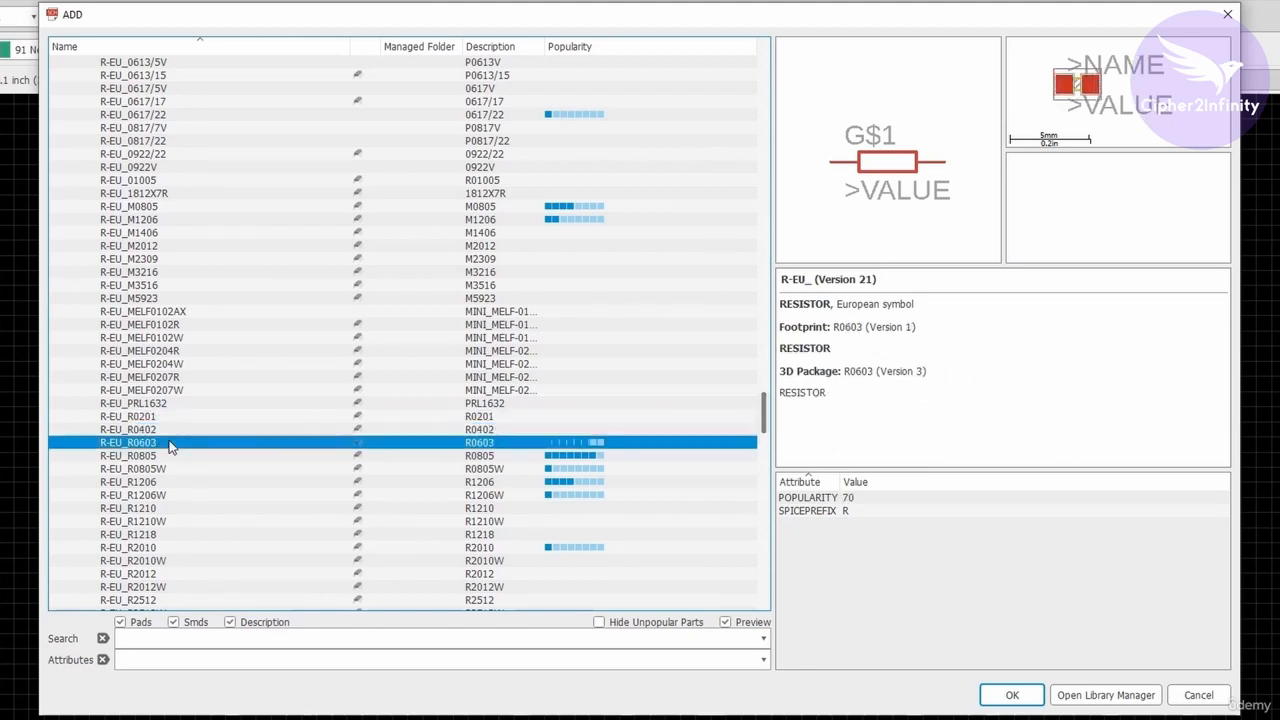
{"action": "left_click", "coordinate": [173, 456]}
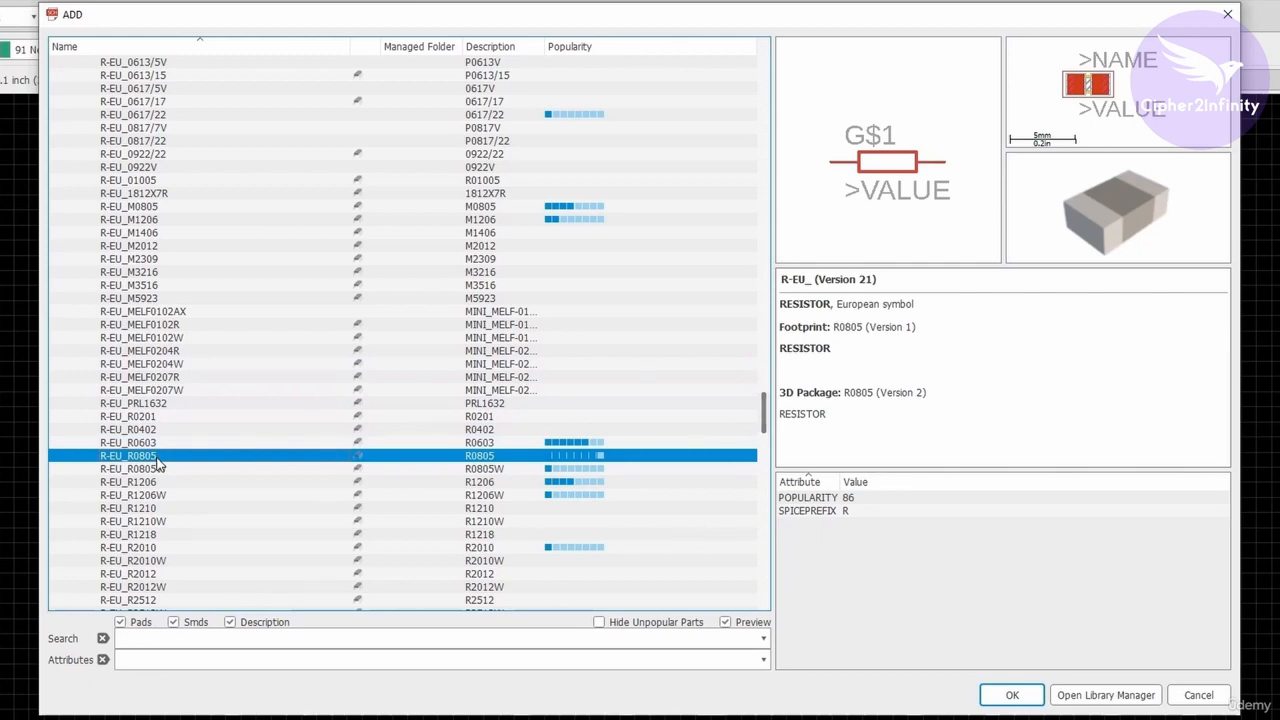
{"action": "left_click", "coordinate": [1011, 694]}
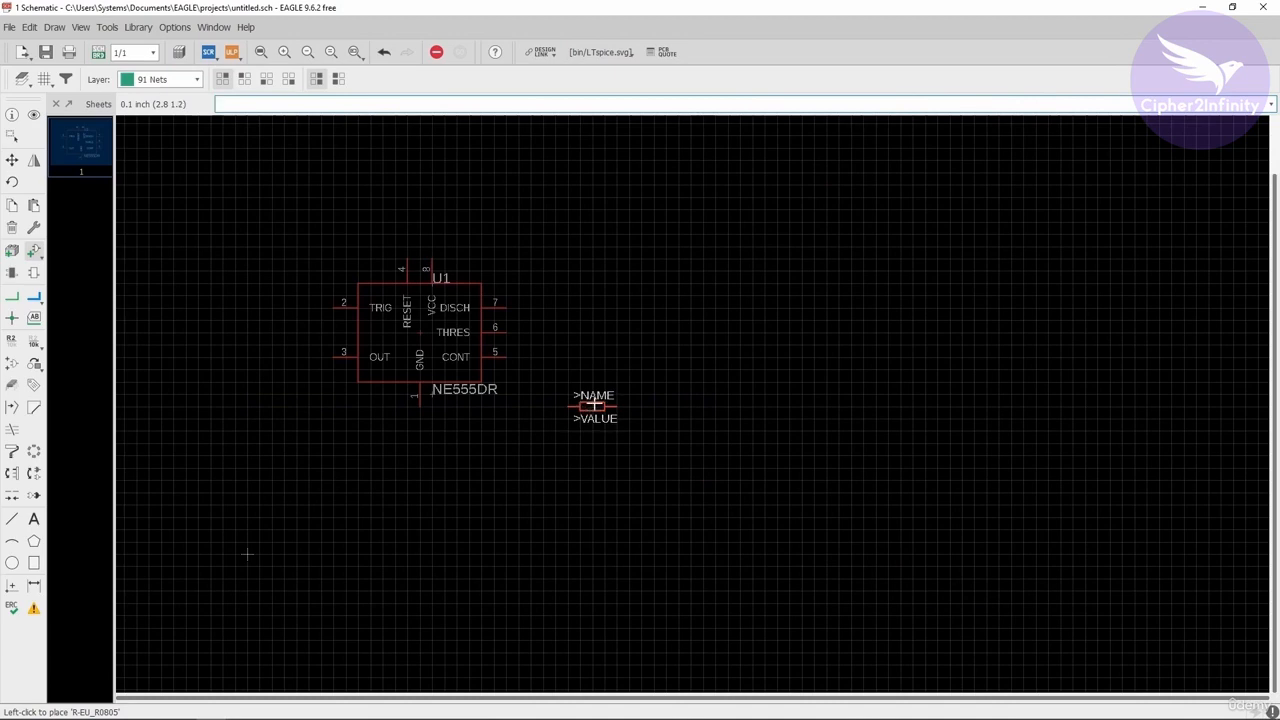
Place four R-EU_R0805 resistors in a vertical column to the lower right of the NE555DR and end their placement.
{"action": "scroll", "coordinate": [579, 395], "scroll_direction": "up", "scroll_amount": 3}
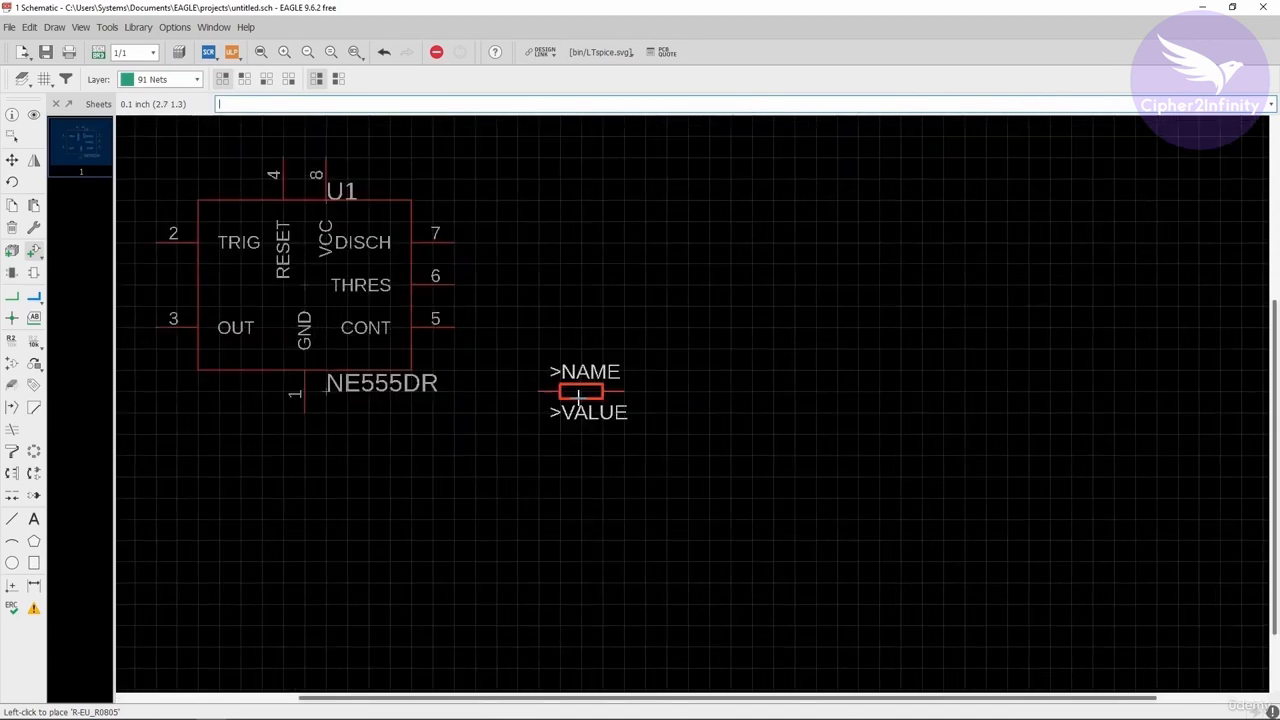
{"action": "left_click", "coordinate": [579, 395]}
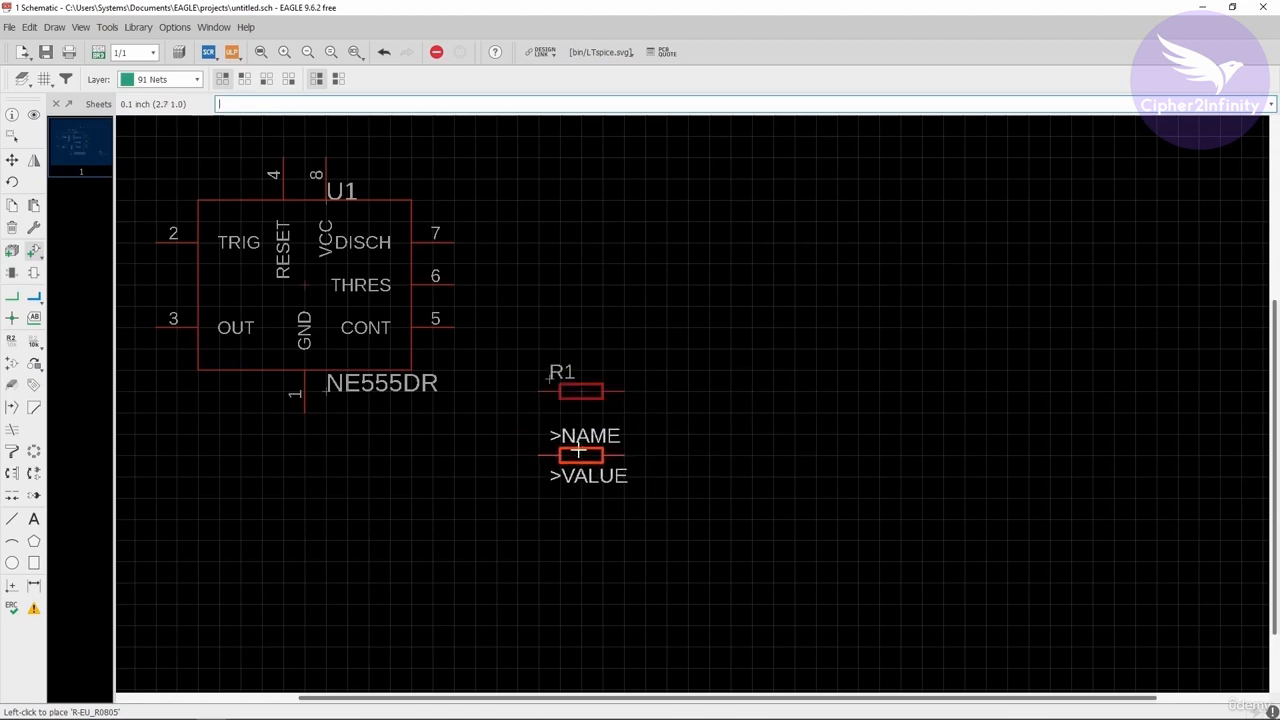
{"action": "scroll", "coordinate": [604, 362], "scroll_direction": "down", "scroll_amount": 2}
{"action": "scroll", "coordinate": [598, 400], "scroll_direction": "up", "scroll_amount": 2}
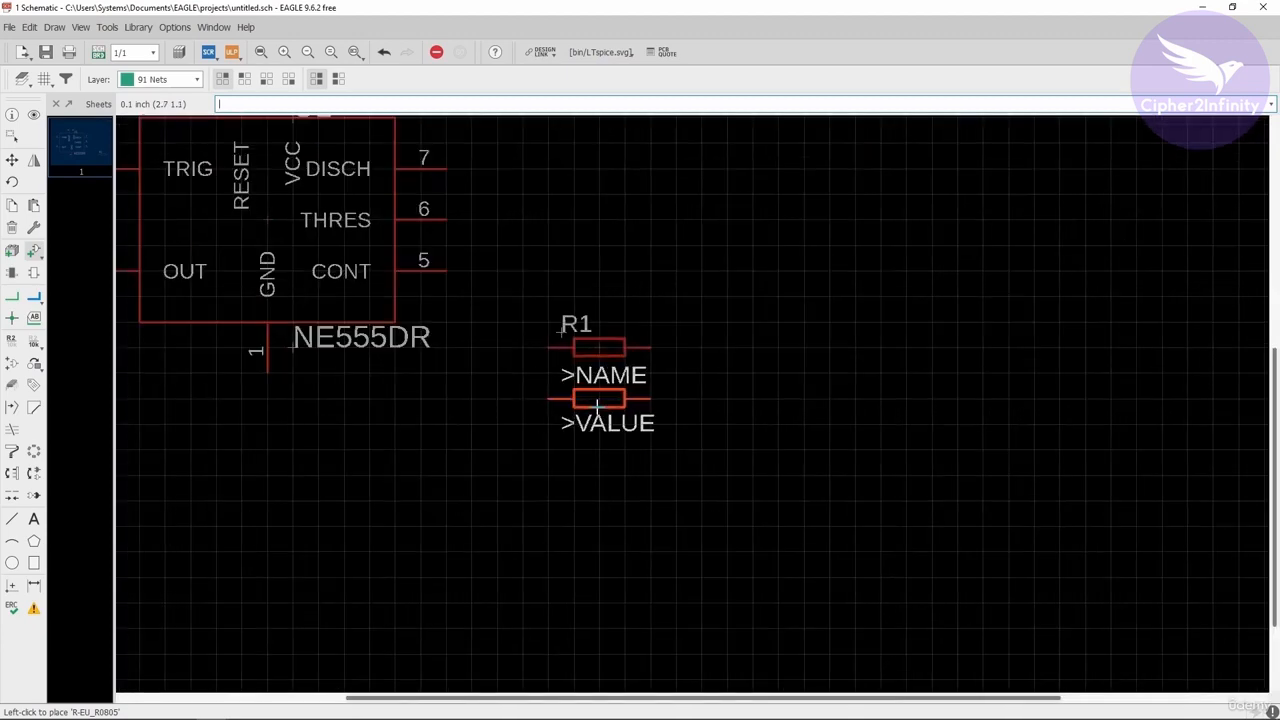
{"action": "left_click", "coordinate": [599, 400]}
{"action": "left_click", "coordinate": [599, 451]}
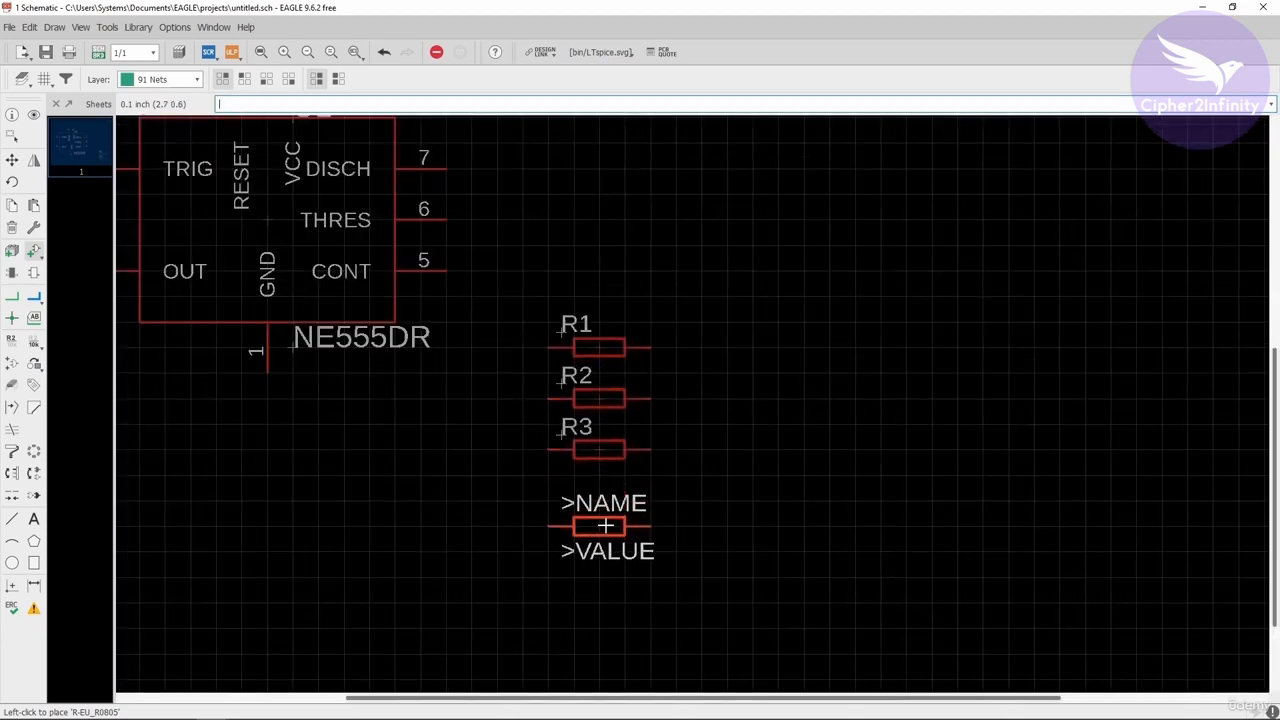
{"action": "left_click", "coordinate": [604, 501]}
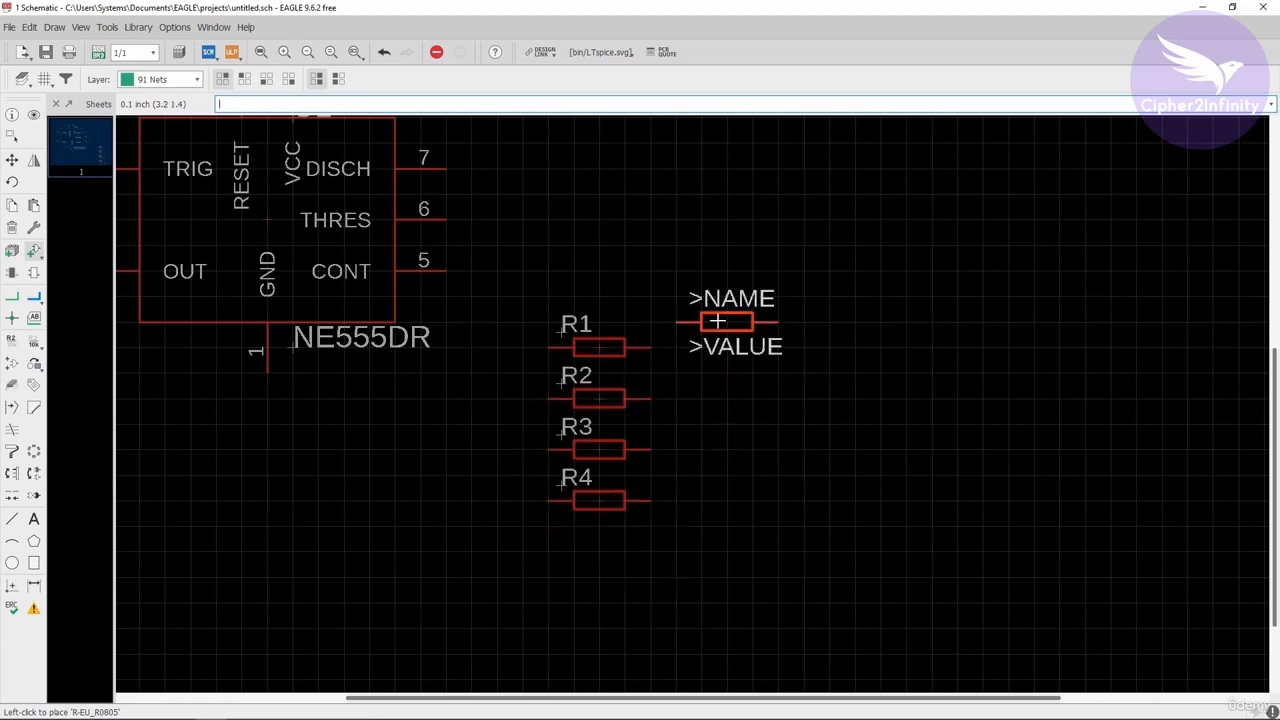
{"action": "scroll", "coordinate": [850, 472], "scroll_direction": "down", "scroll_amount": 2}
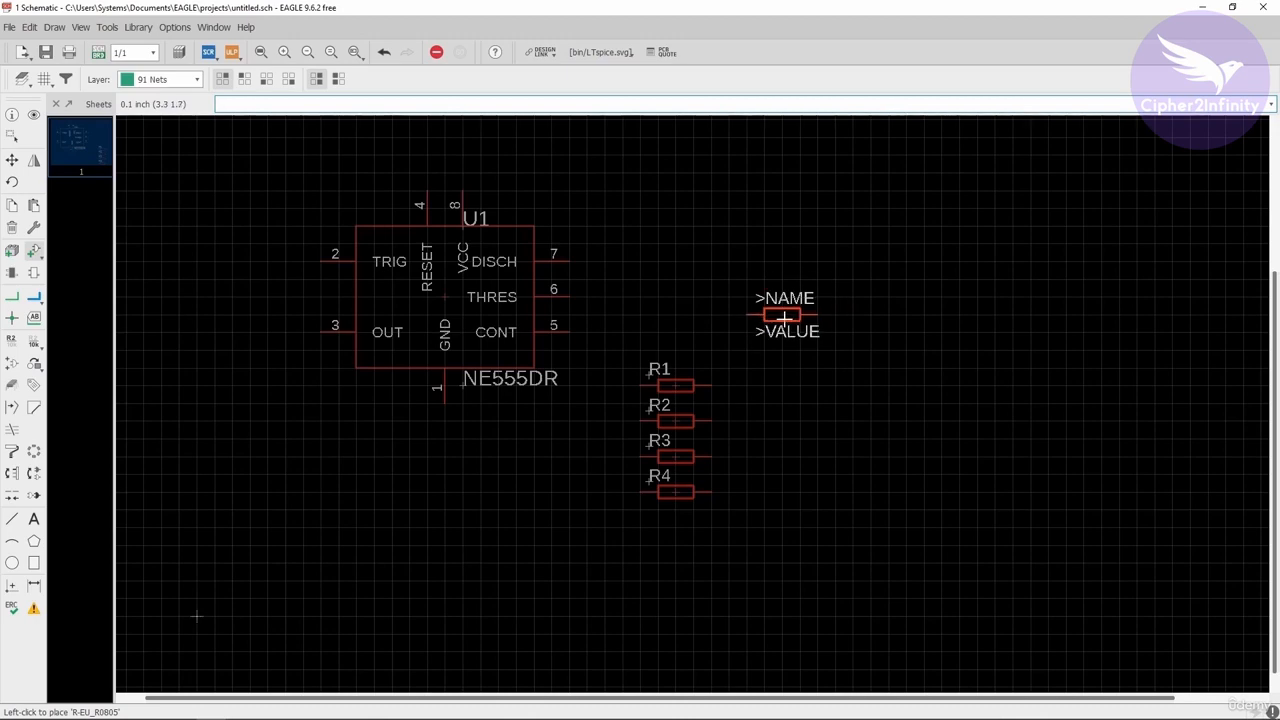
{"action": "key", "text": "Escape"}
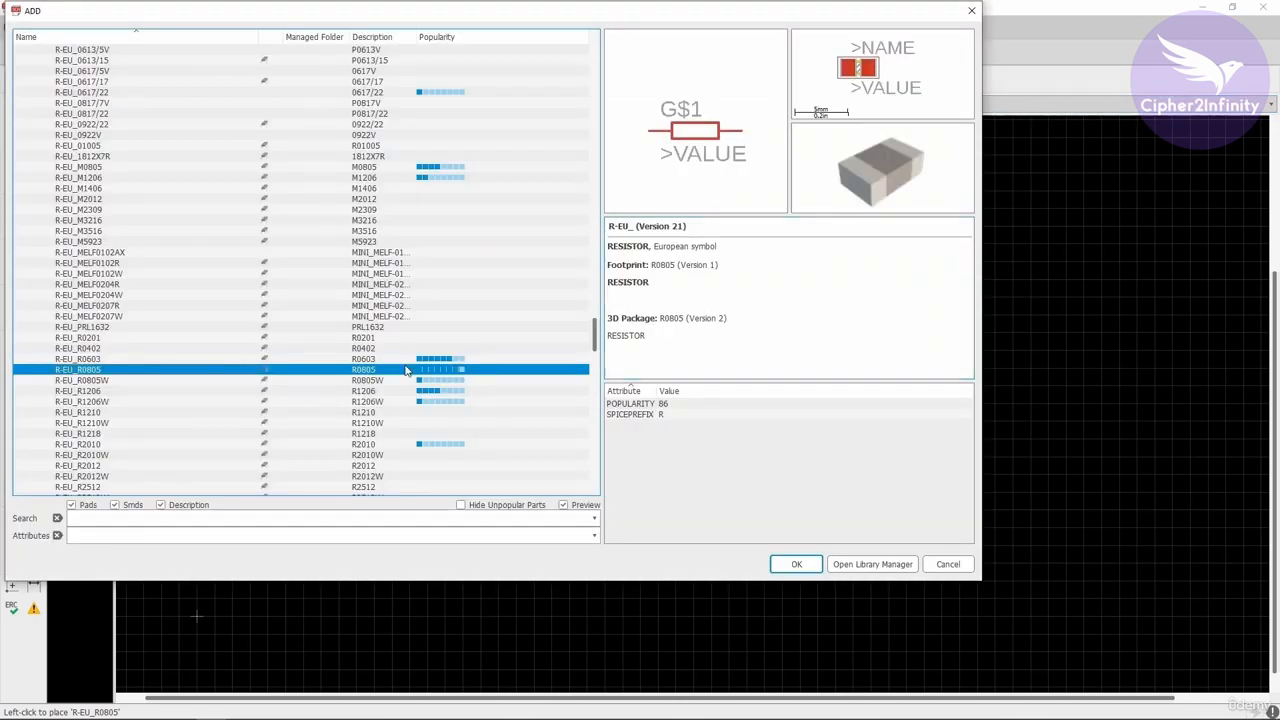
Collapse the R-EU_ variants and close the part list without adding another part.
{"action": "left_click_drag", "start_coordinate": [359, 19], "coordinate": [481, 83]}
{"action": "scroll", "coordinate": [277, 240], "scroll_direction": "up", "scroll_amount": 10}
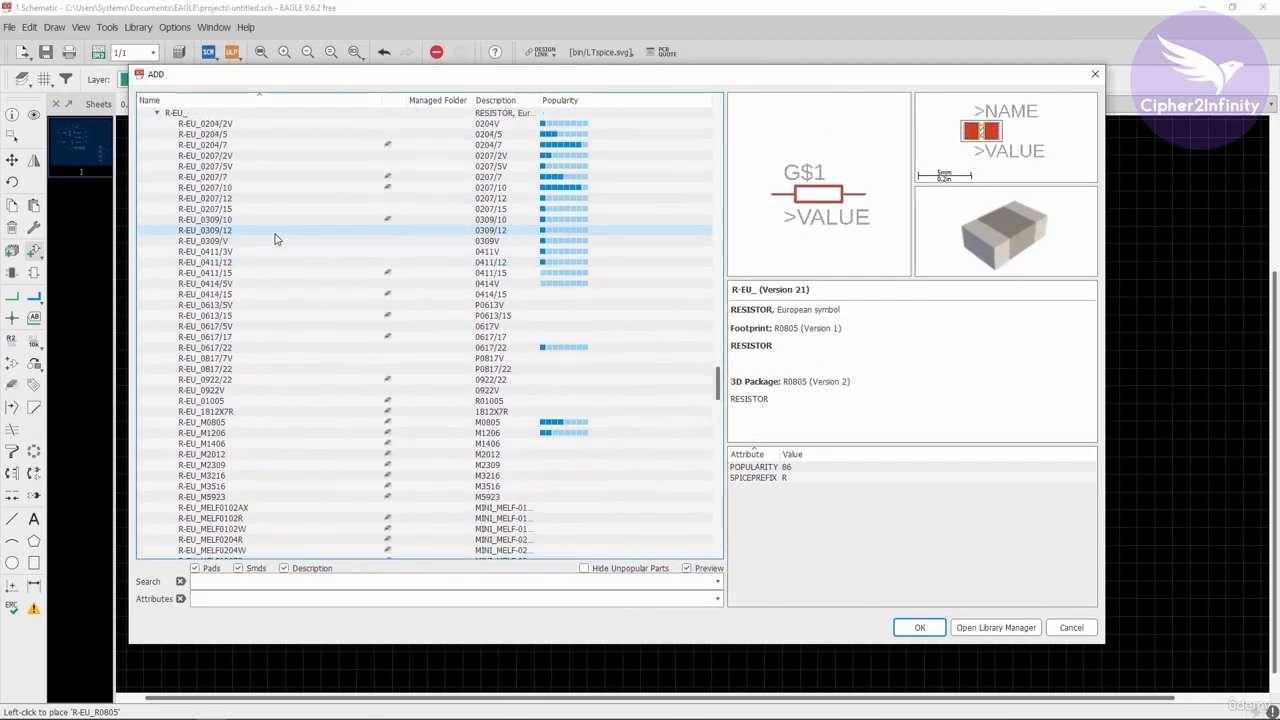
{"action": "left_click", "coordinate": [157, 209]}
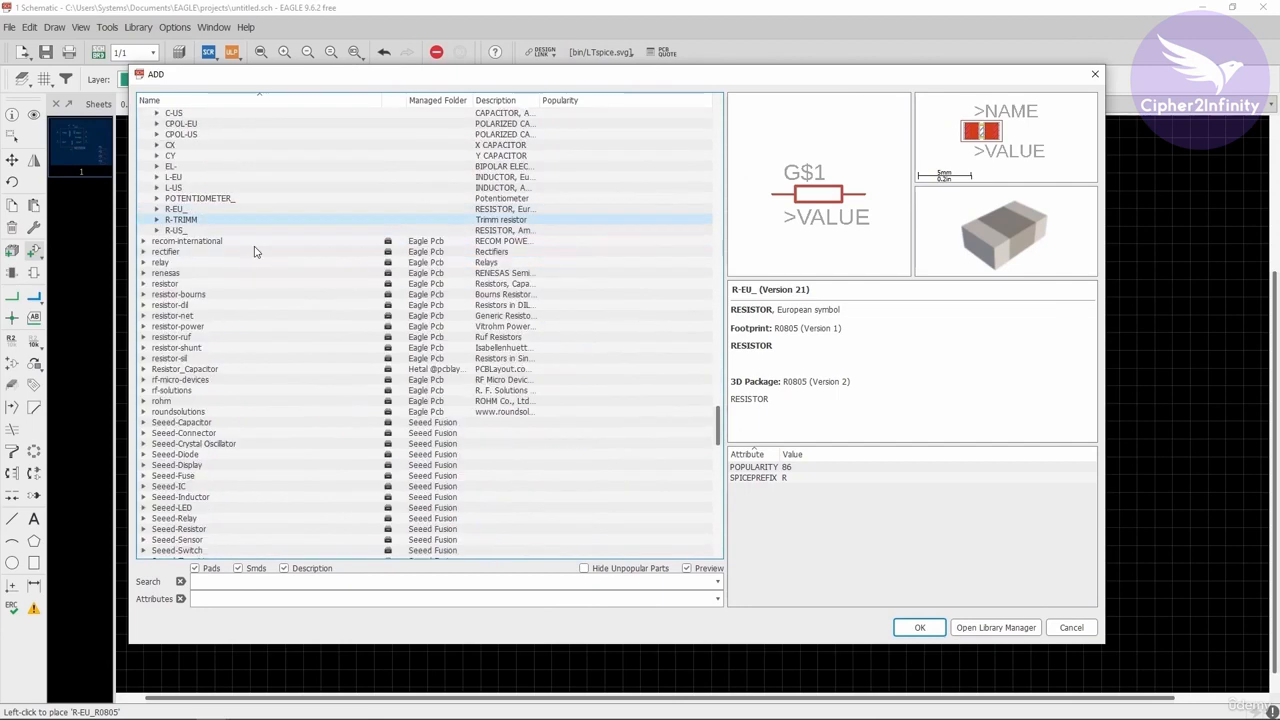
{"action": "left_click", "coordinate": [1071, 628]}
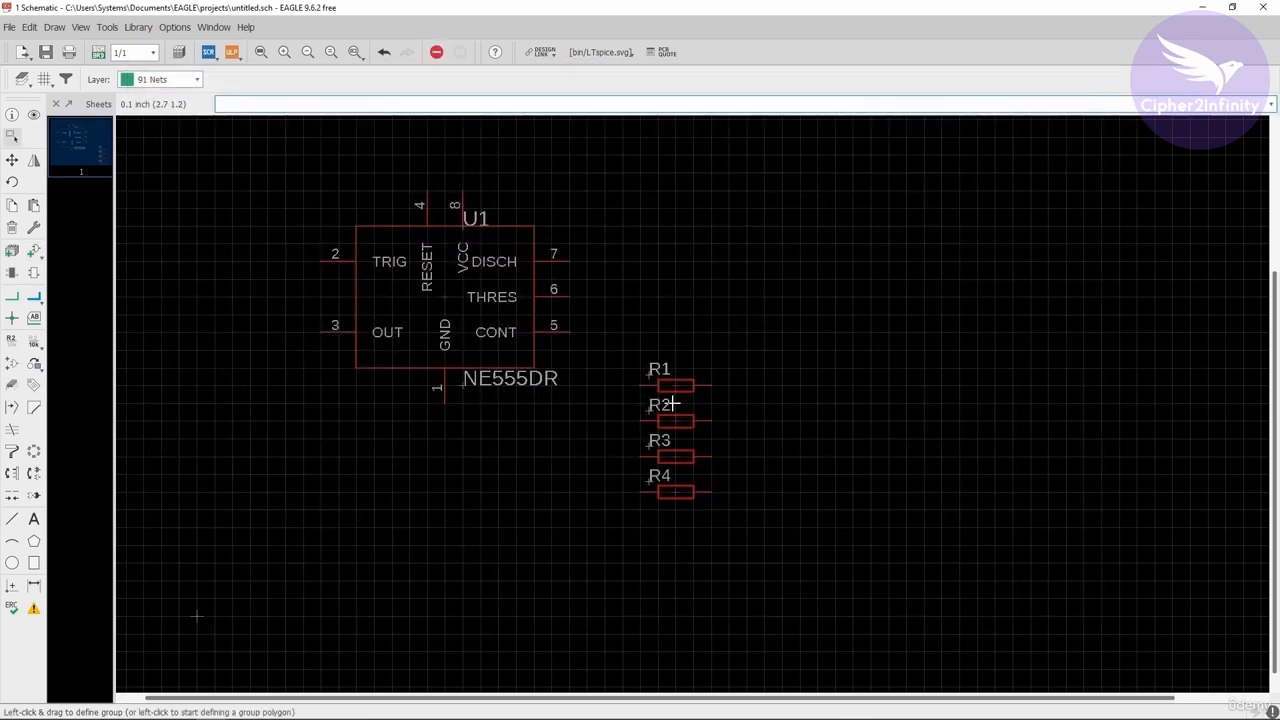
{"action": "scroll", "coordinate": [722, 475], "scroll_direction": "down", "scroll_amount": 2}
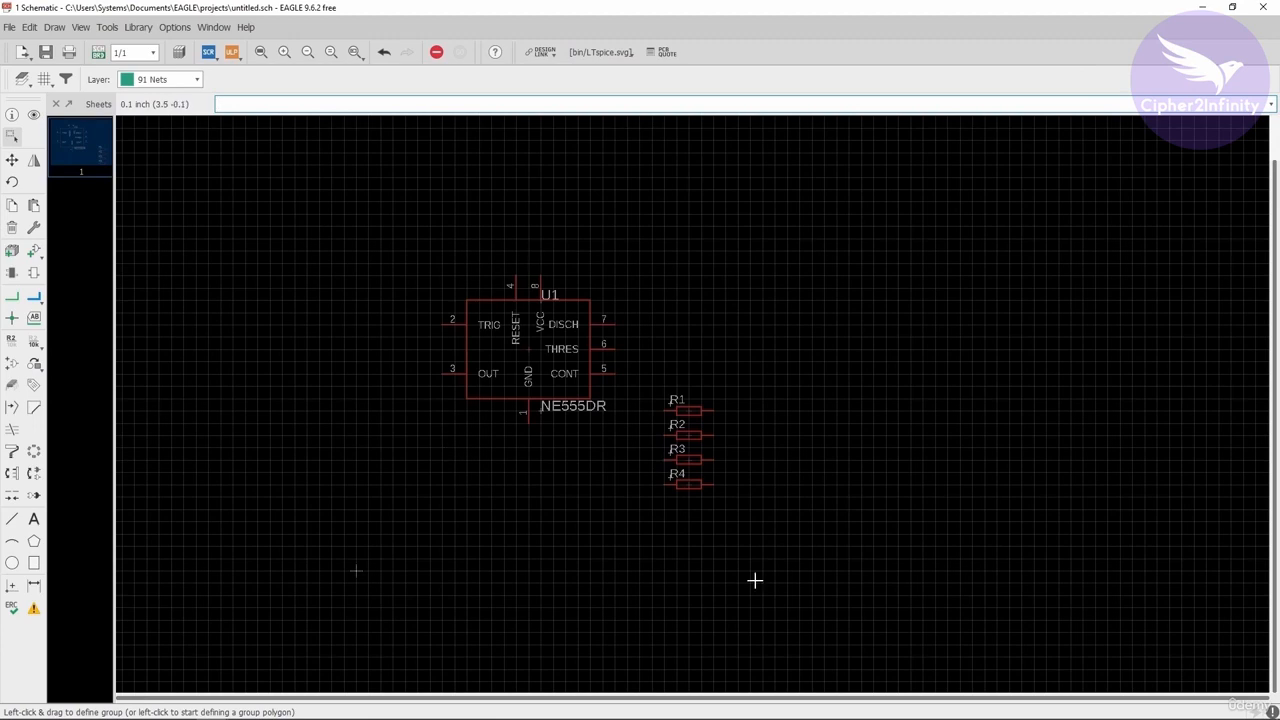